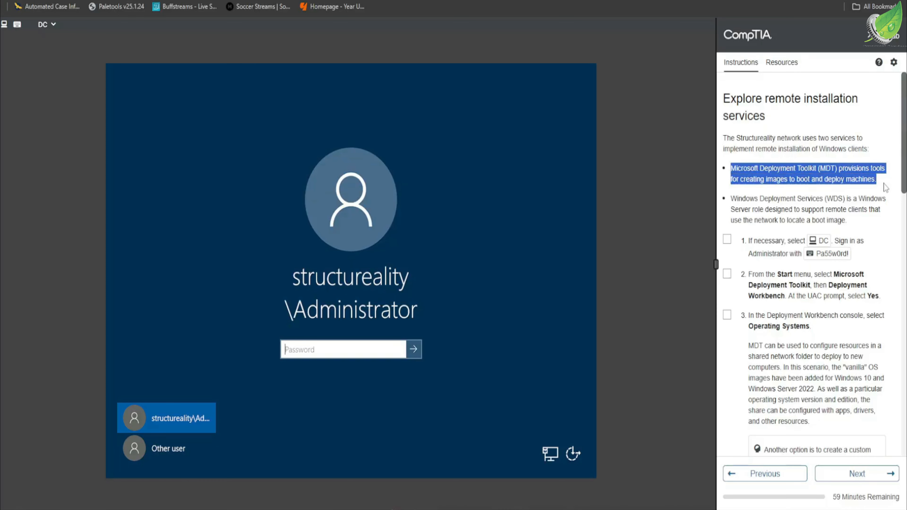
Step: Mark lab instruction 1 as done and sign in to the DC machine as Administrator with the account password
{"action": "left_click", "coordinate": [822, 203]}
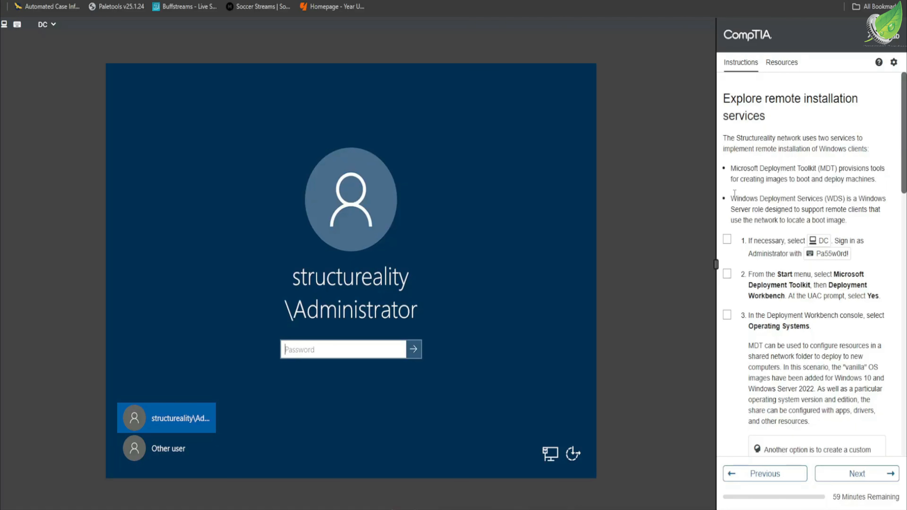
{"action": "left_click_drag", "start_coordinate": [733, 195], "coordinate": [873, 324]}
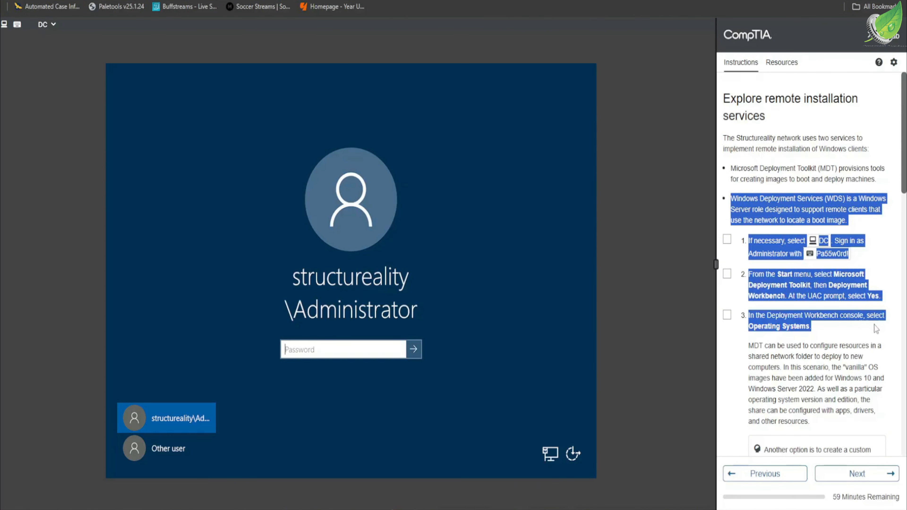
{"action": "left_click", "coordinate": [875, 328]}
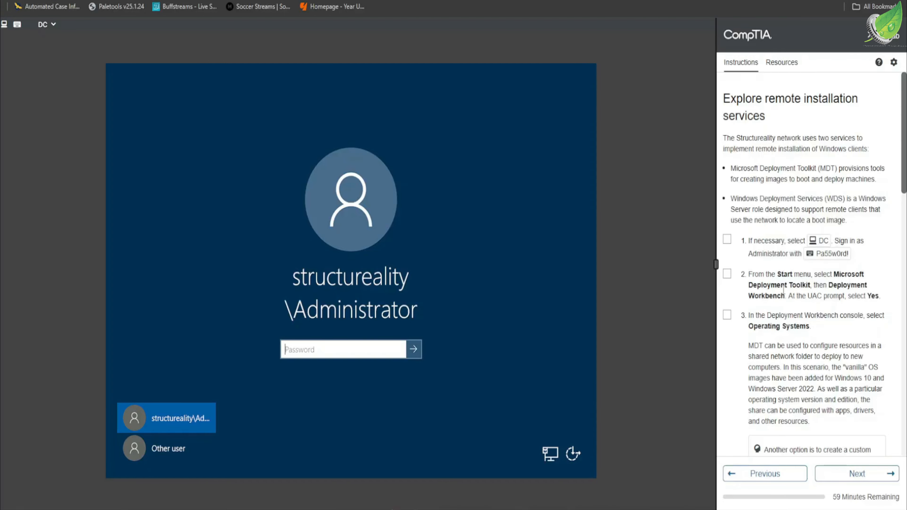
{"action": "left_click", "coordinate": [727, 240]}
{"action": "left_click", "coordinate": [837, 255]}
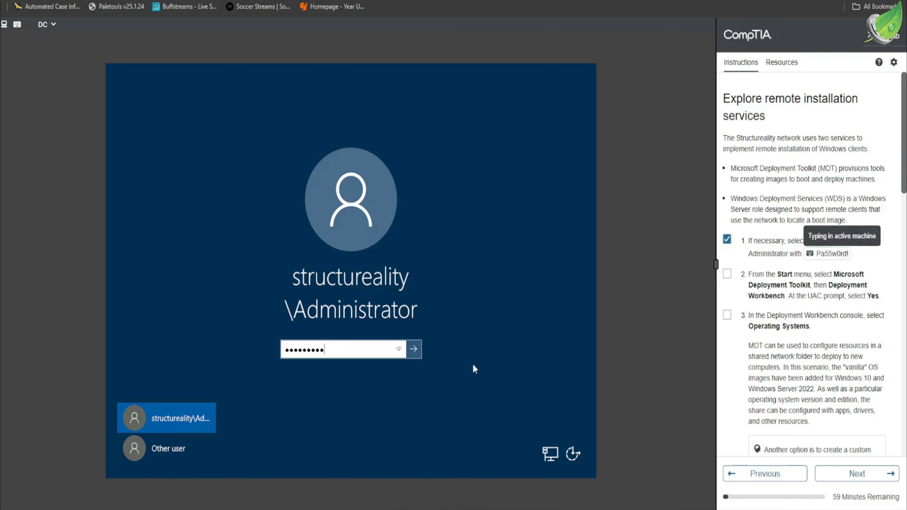
{"action": "left_click", "coordinate": [419, 354]}
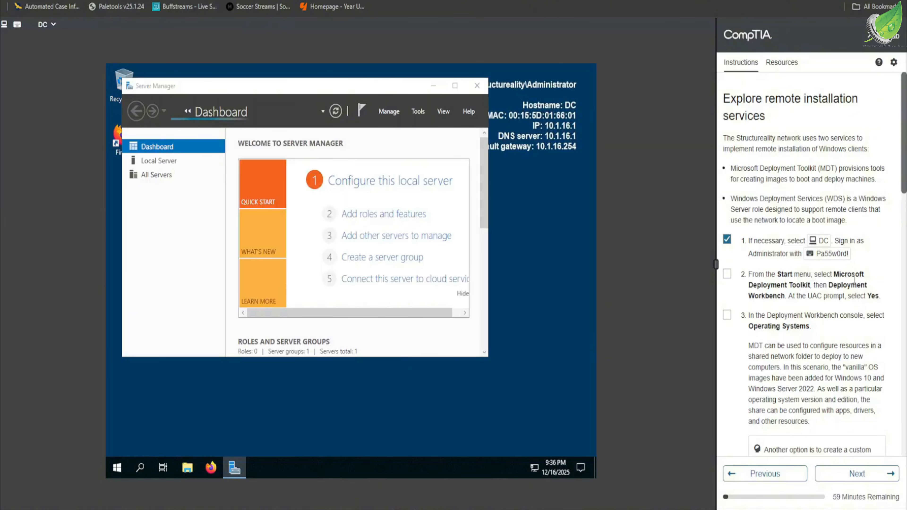
Step: Launch Deployment Workbench from the Microsoft Deployment Toolkit, allow it to make changes, and mark lab instruction 2 as done
{"action": "left_click", "coordinate": [120, 467]}
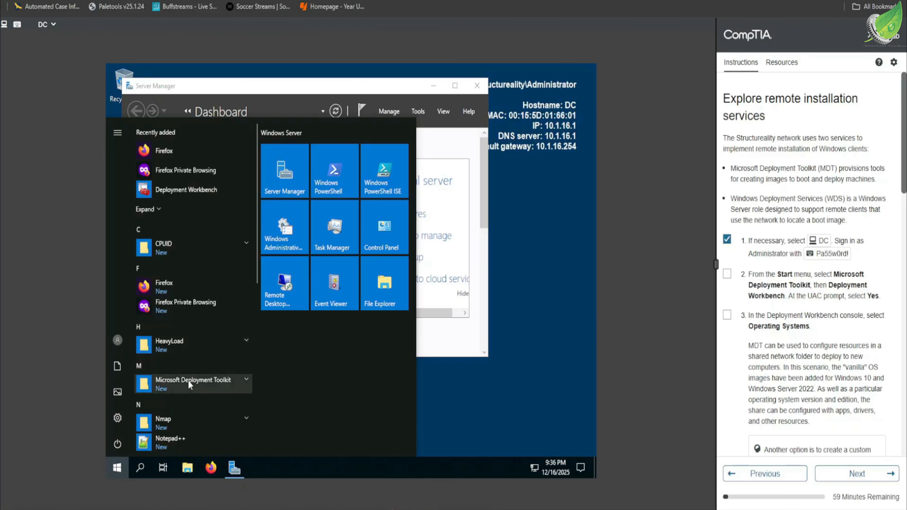
{"action": "left_click", "coordinate": [193, 384]}
{"action": "scroll", "coordinate": [198, 363], "scroll_direction": "down", "scroll_amount": 5}
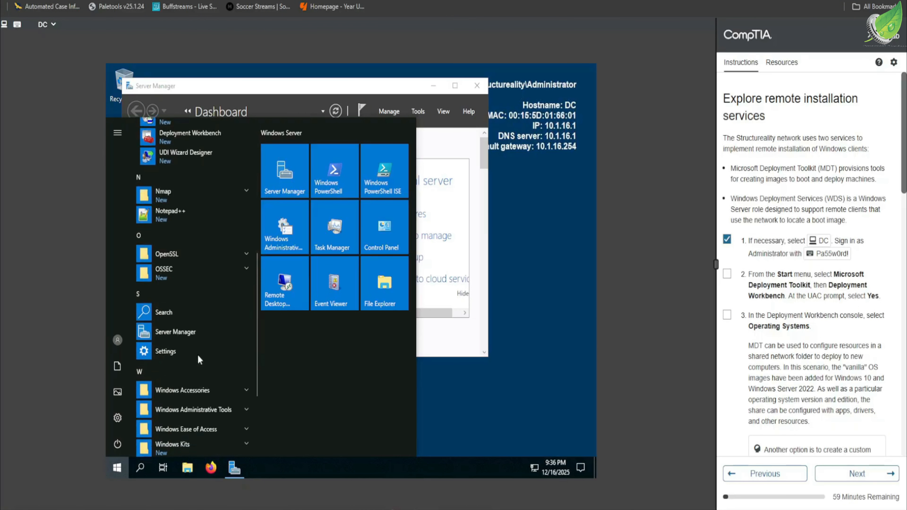
{"action": "left_click", "coordinate": [190, 138]}
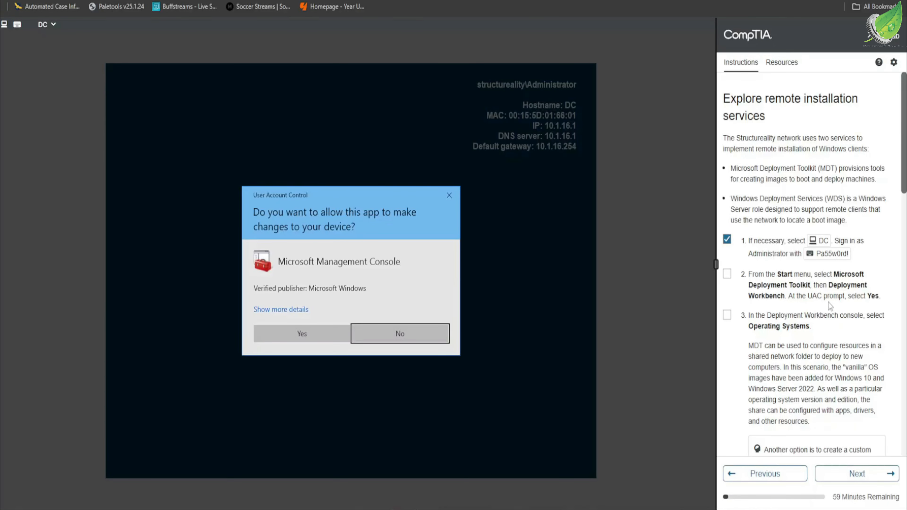
{"action": "left_click", "coordinate": [301, 333]}
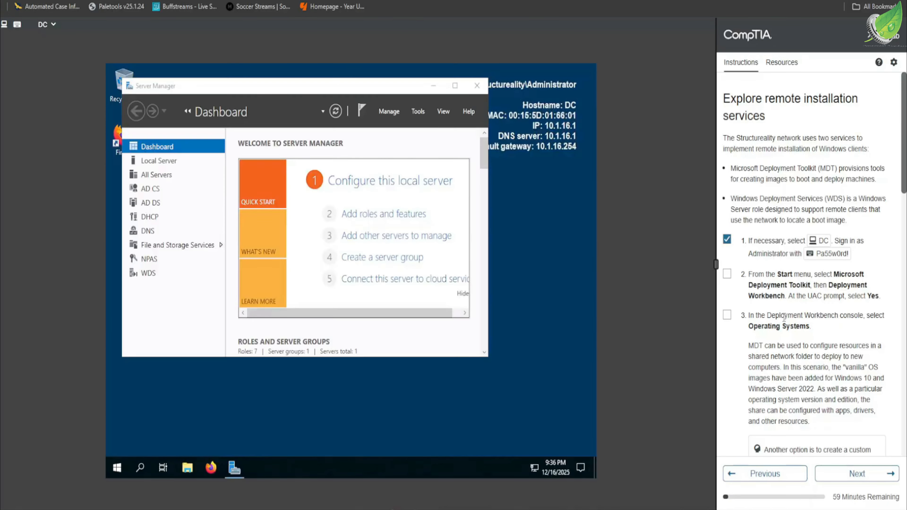
{"action": "left_click", "coordinate": [728, 274]}
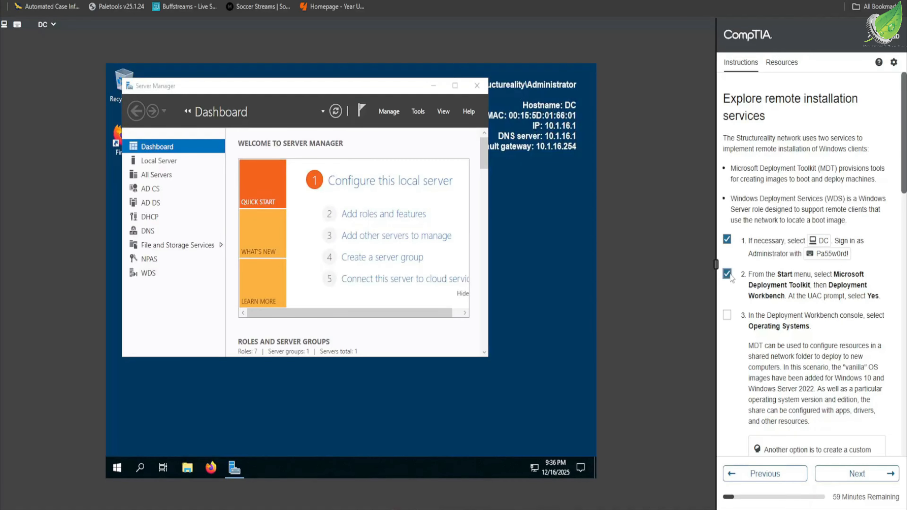
Step: Display the Operating Systems of the MDT Deployment Share, mark lab instruction 3 as done, and read its notes on OS images
{"action": "scroll", "coordinate": [807, 364], "scroll_direction": "down", "scroll_amount": 1}
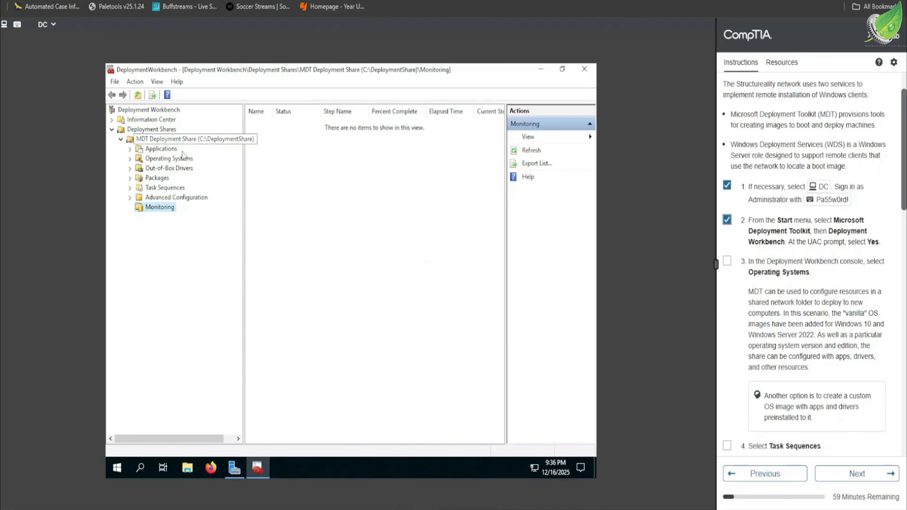
{"action": "left_click", "coordinate": [180, 160]}
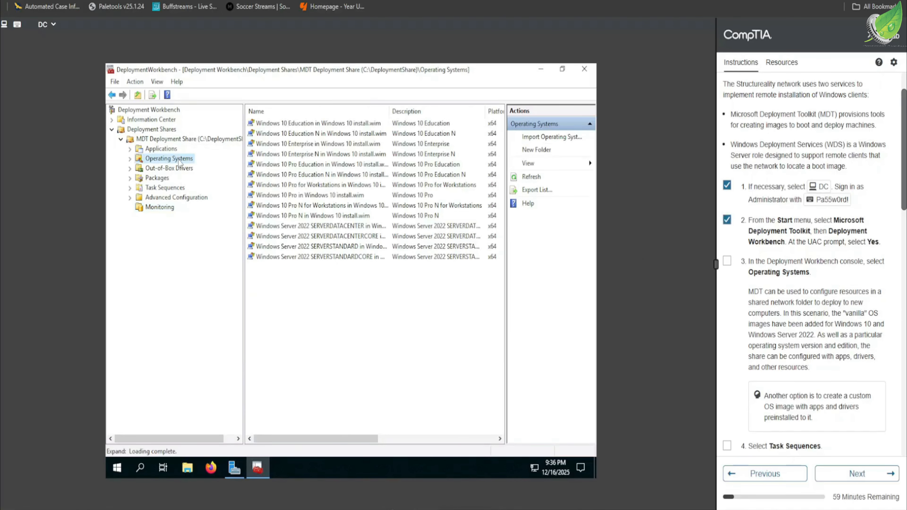
{"action": "left_click", "coordinate": [727, 262]}
{"action": "left_click_drag", "start_coordinate": [748, 292], "coordinate": [881, 303]}
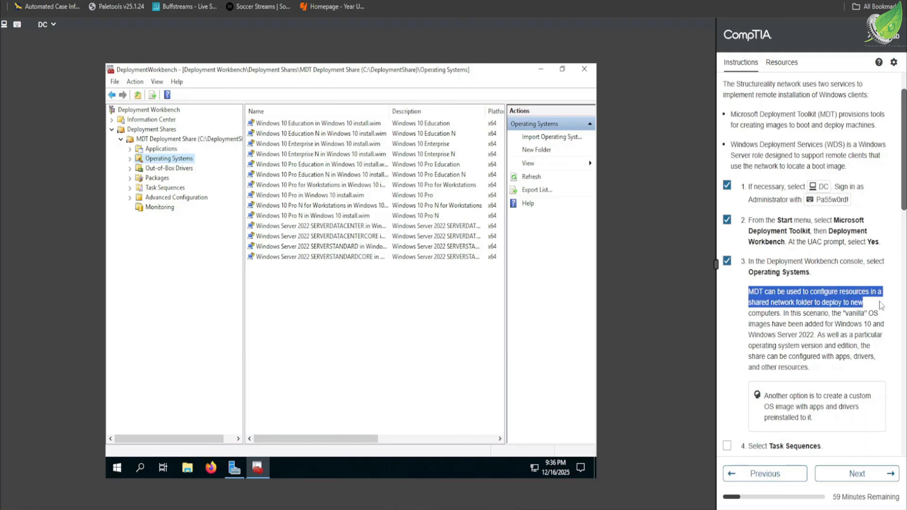
{"action": "left_click_drag", "start_coordinate": [881, 306], "coordinate": [889, 334]}
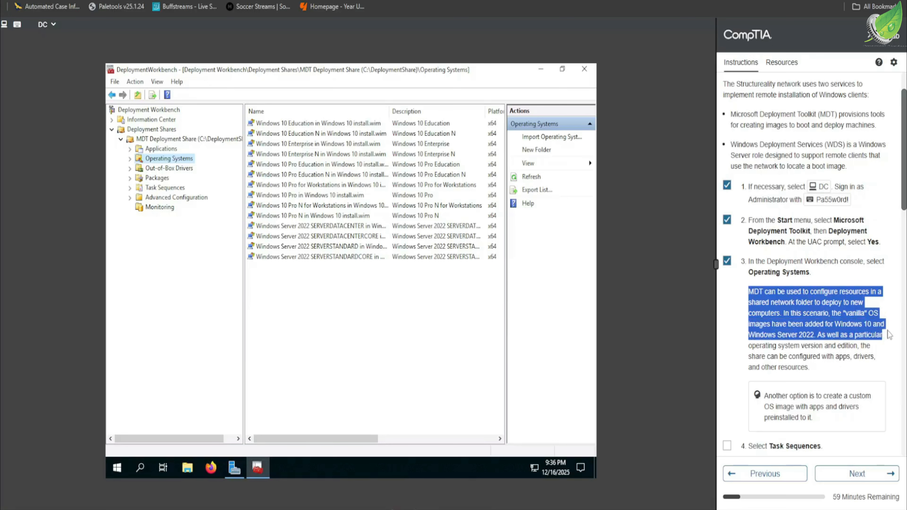
{"action": "left_click_drag", "start_coordinate": [888, 342], "coordinate": [877, 367]}
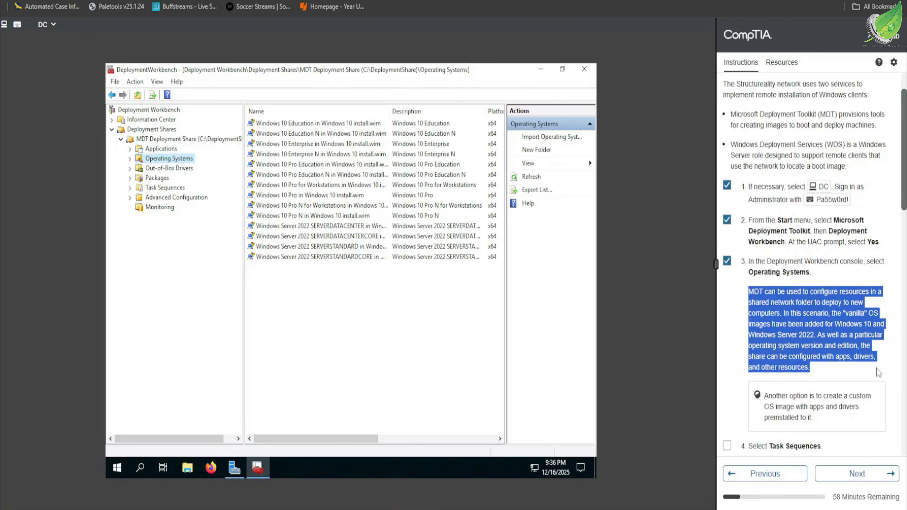
{"action": "left_click", "coordinate": [785, 401]}
{"action": "left_click_drag", "start_coordinate": [763, 400], "coordinate": [862, 422]}
{"action": "left_click", "coordinate": [845, 389]}
Step: Display the deployment share's Task Sequences, mark lab instruction 4 as done, and read its explanation
{"action": "scroll", "coordinate": [843, 390], "scroll_direction": "down", "scroll_amount": 4}
{"action": "scroll", "coordinate": [834, 327], "scroll_direction": "down", "scroll_amount": 3}
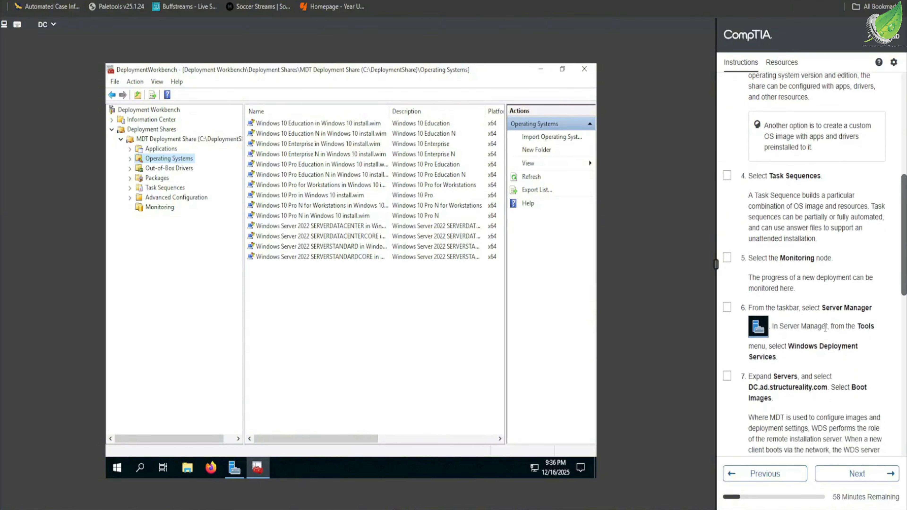
{"action": "left_click", "coordinate": [727, 176]}
{"action": "left_click", "coordinate": [167, 188]}
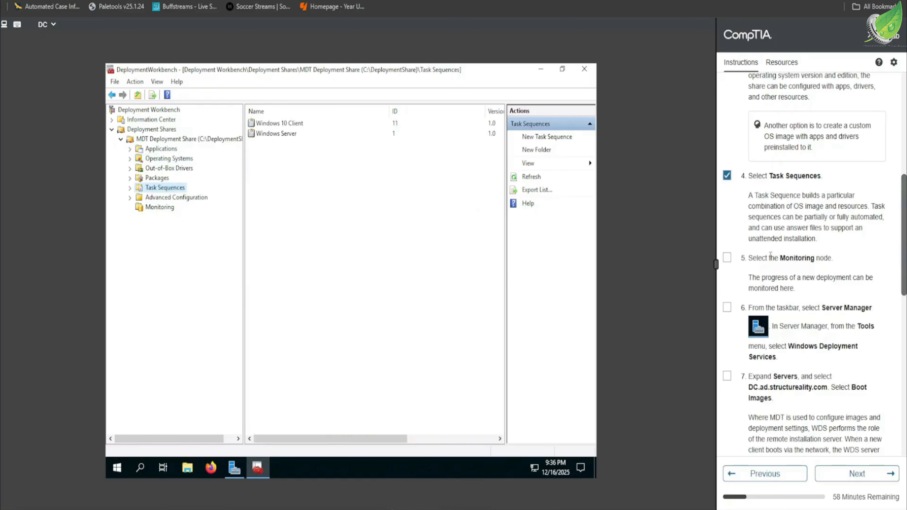
{"action": "left_click_drag", "start_coordinate": [747, 201], "coordinate": [840, 238]}
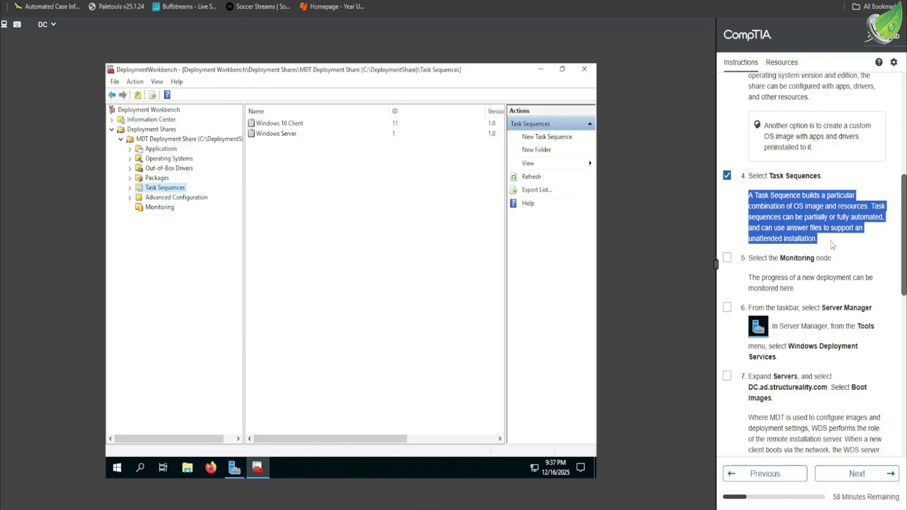
{"action": "left_click", "coordinate": [834, 243]}
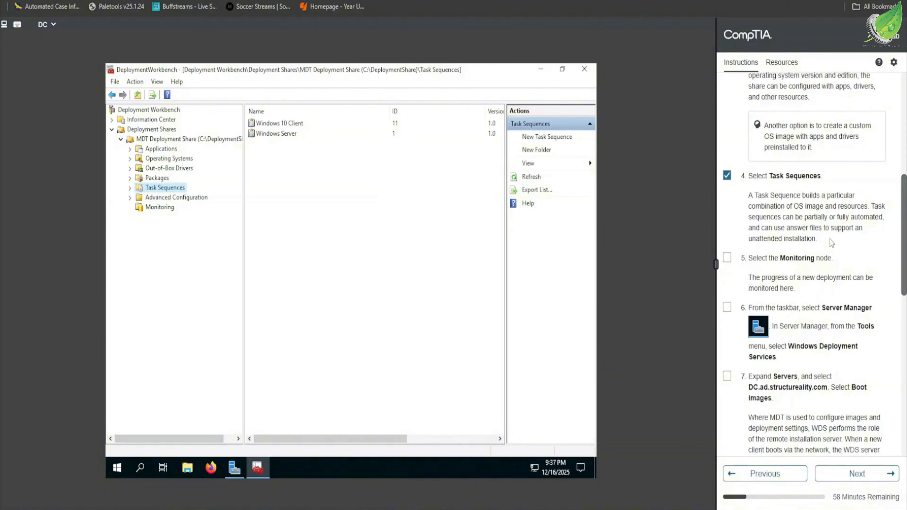
Step: Display the deployment share's Monitoring node, mark lab instruction 5 as done, and read its note
{"action": "left_click", "coordinate": [727, 258]}
{"action": "left_click", "coordinate": [164, 208]}
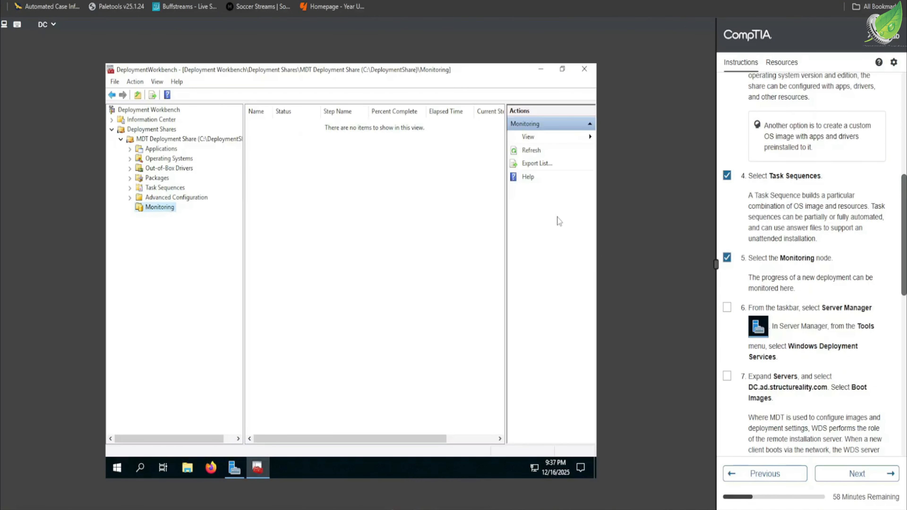
{"action": "left_click_drag", "start_coordinate": [749, 278], "coordinate": [875, 295]}
{"action": "left_click", "coordinate": [859, 296]}
Step: Switch to Server Manager, open Windows Deployment Services from it, and mark lab instruction 6 as done
{"action": "scroll", "coordinate": [811, 253], "scroll_direction": "down", "scroll_amount": 2}
{"action": "scroll", "coordinate": [811, 253], "scroll_direction": "down", "scroll_amount": 4}
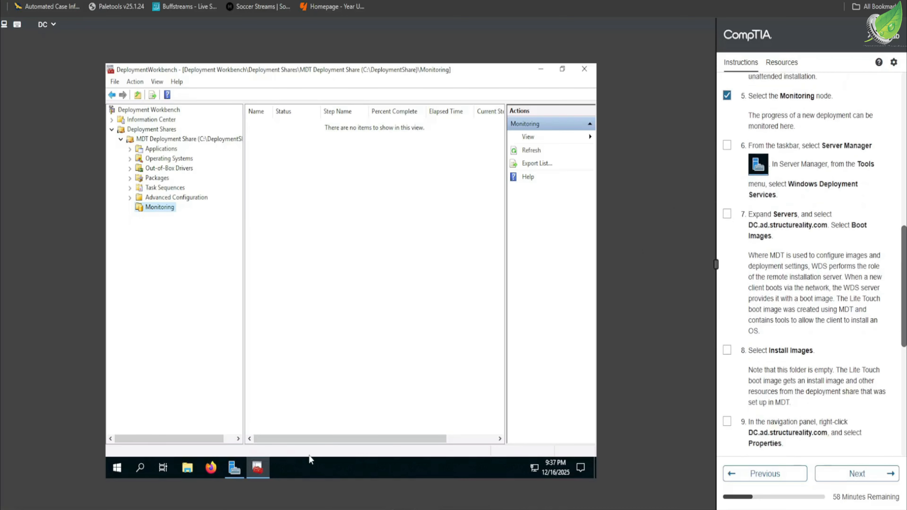
{"action": "left_click", "coordinate": [235, 468]}
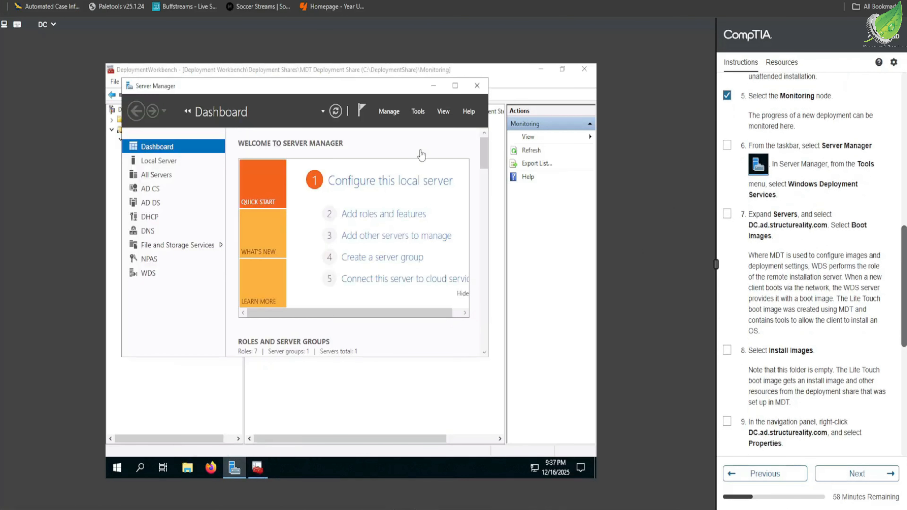
{"action": "left_click", "coordinate": [418, 112]}
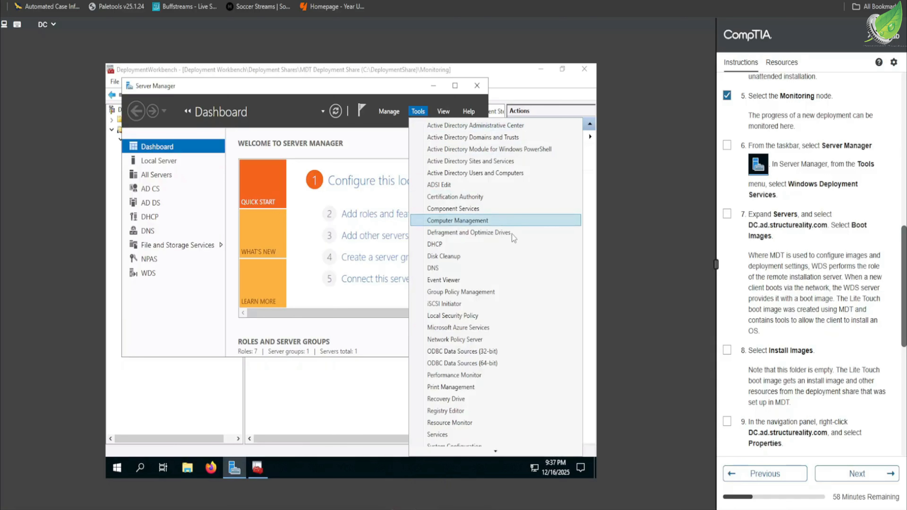
{"action": "scroll", "coordinate": [510, 238], "scroll_direction": "down", "scroll_amount": 3}
{"action": "scroll", "coordinate": [511, 238], "scroll_direction": "down", "scroll_amount": 2}
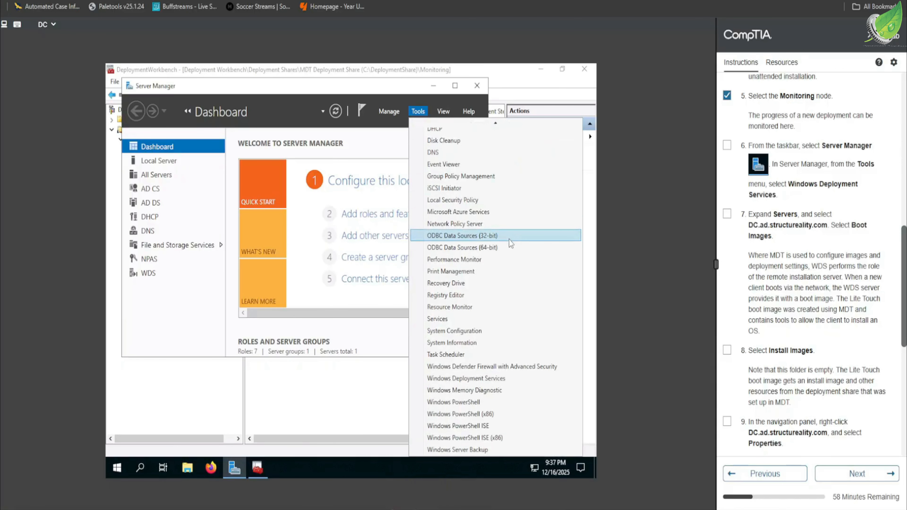
{"action": "left_click", "coordinate": [491, 379]}
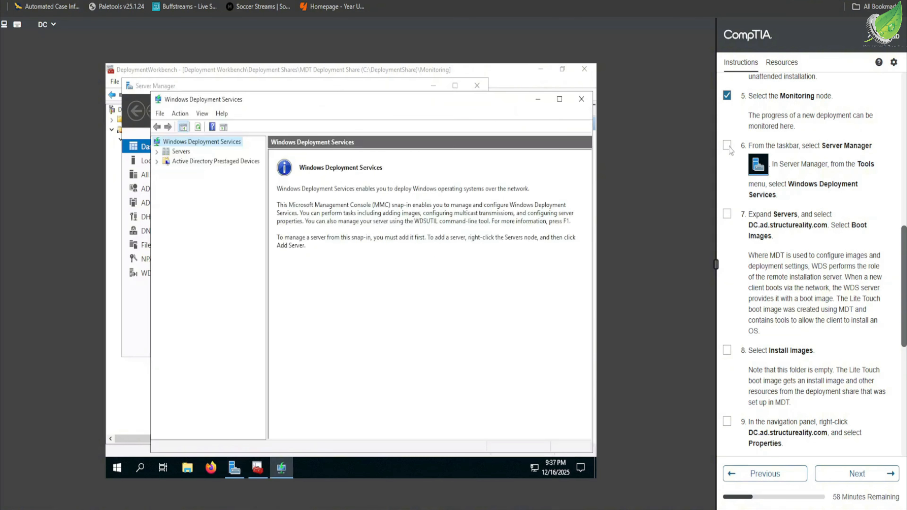
{"action": "left_click", "coordinate": [727, 145]}
Step: Display the Boot Images of server DC.ad.structureality.com, select the Lite Touch image, and mark lab instruction 7 as done
{"action": "left_click", "coordinate": [208, 164]}
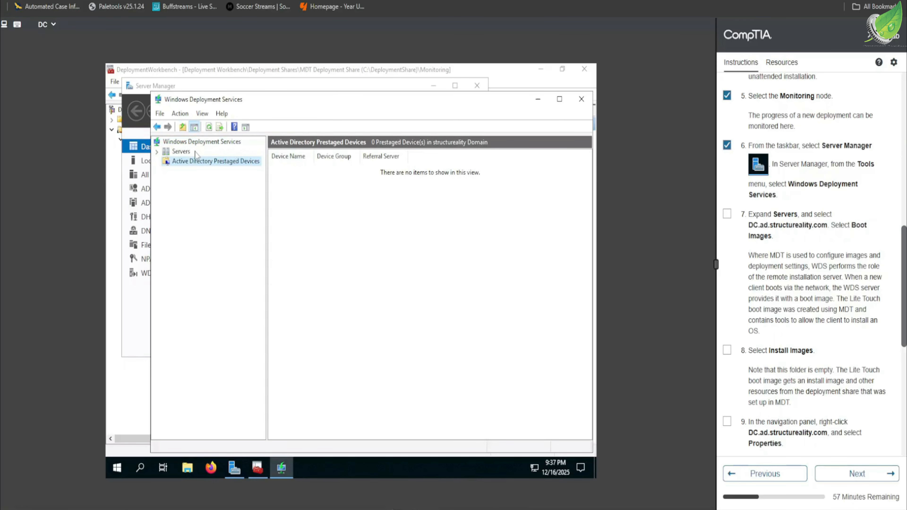
{"action": "left_click", "coordinate": [179, 153]}
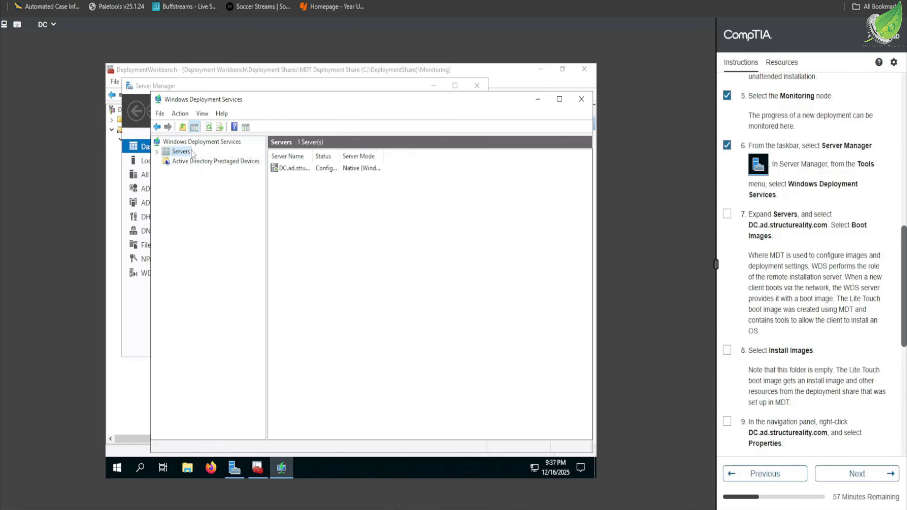
{"action": "double_click", "coordinate": [317, 171]}
{"action": "left_click", "coordinate": [303, 182]}
{"action": "double_click", "coordinate": [303, 181]}
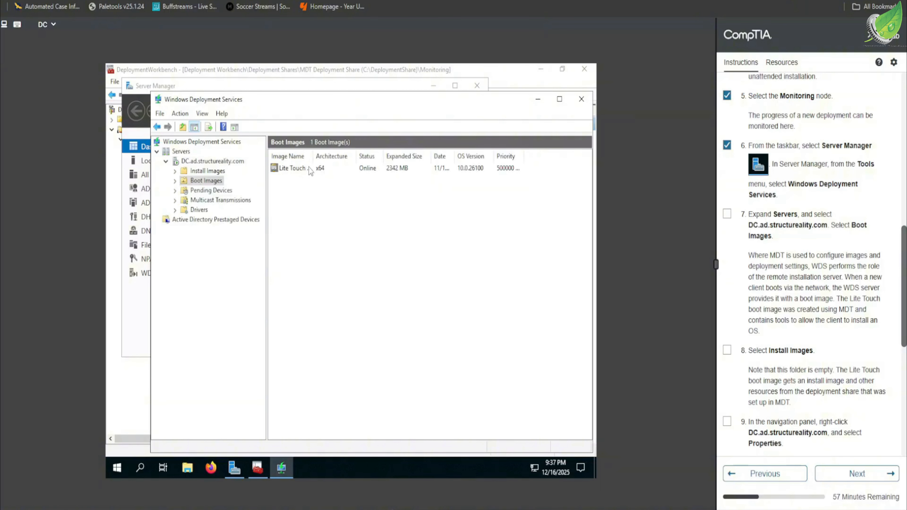
{"action": "left_click", "coordinate": [321, 168]}
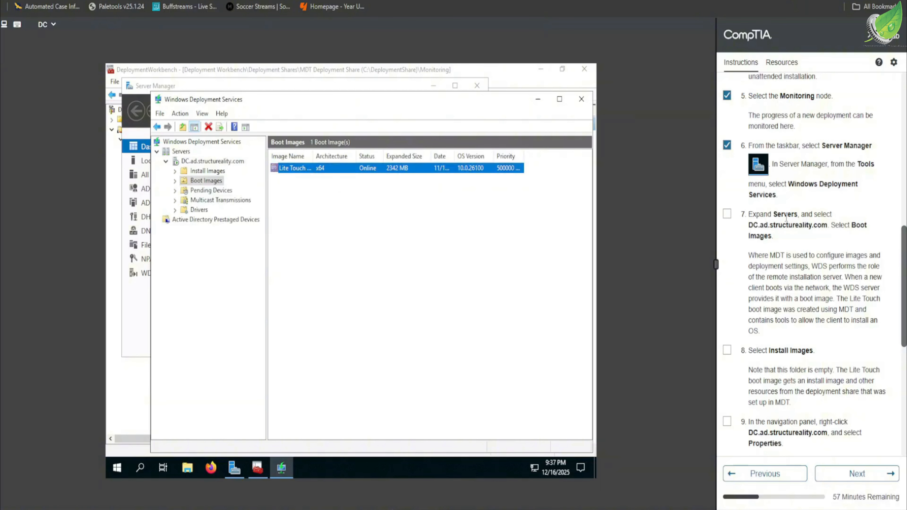
{"action": "left_click", "coordinate": [727, 215]}
{"action": "left_click_drag", "start_coordinate": [750, 255], "coordinate": [786, 338]}
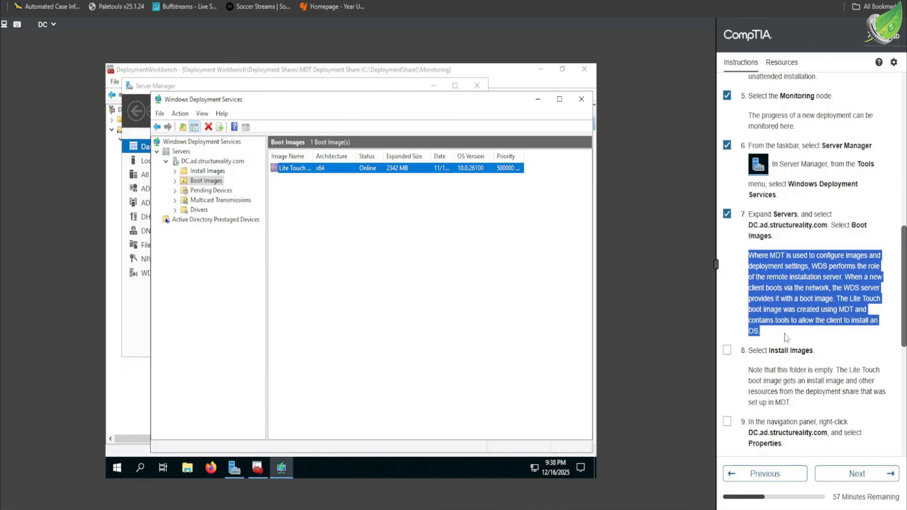
{"action": "left_click", "coordinate": [779, 334]}
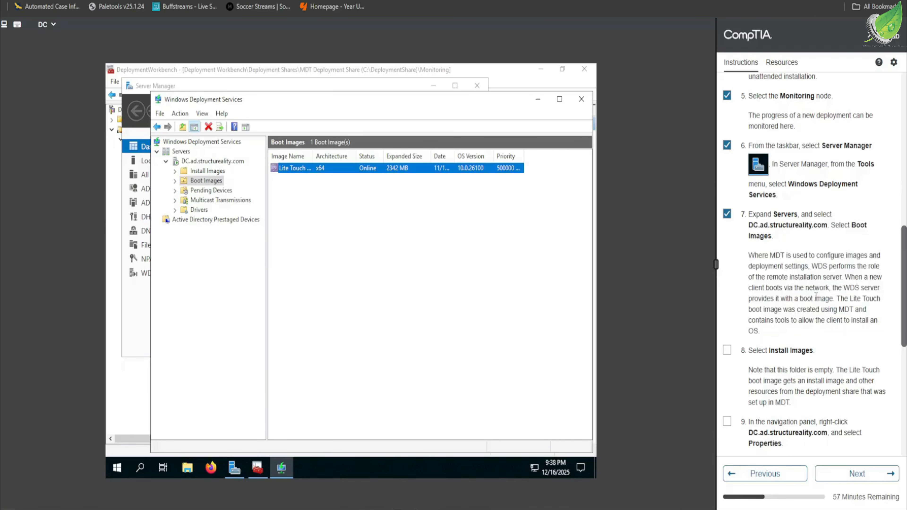
Step: Display the Install Images folder of DC.ad.structureality.com, mark lab instruction 8 as done, and read its note
{"action": "scroll", "coordinate": [817, 295], "scroll_direction": "down", "scroll_amount": 2}
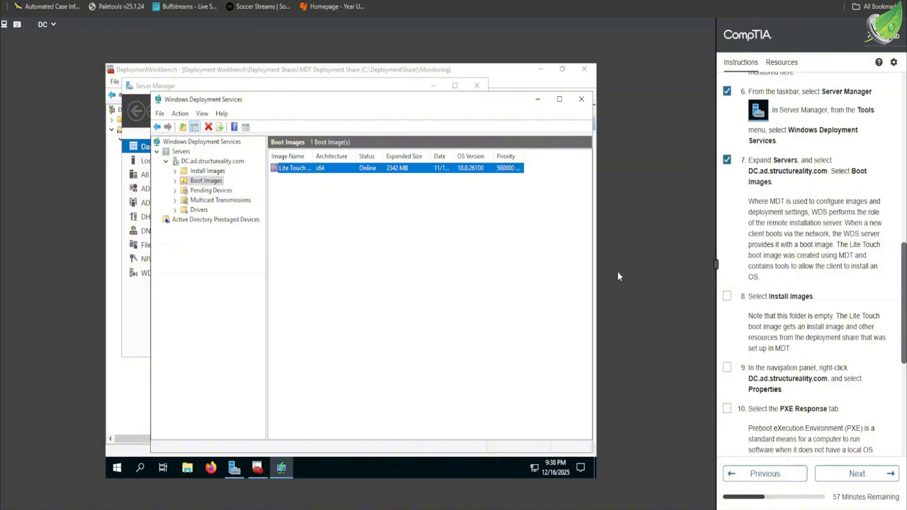
{"action": "left_click", "coordinate": [211, 173]}
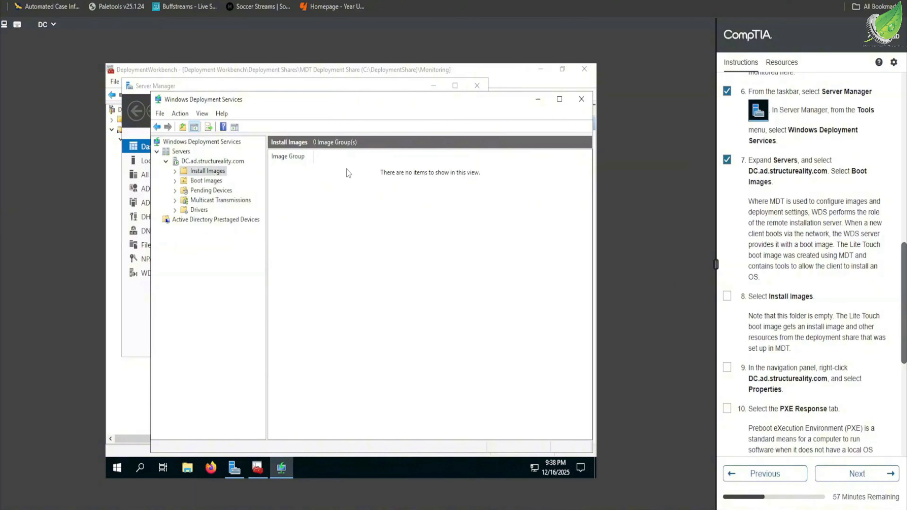
{"action": "left_click", "coordinate": [728, 297]}
{"action": "left_click_drag", "start_coordinate": [747, 298], "coordinate": [854, 352]}
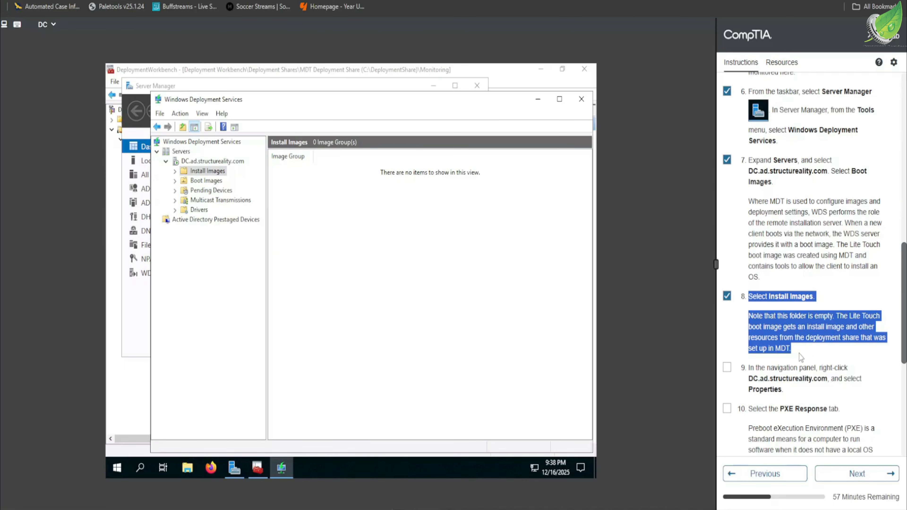
{"action": "left_click", "coordinate": [800, 326]}
{"action": "scroll", "coordinate": [801, 325], "scroll_direction": "down", "scroll_amount": 3}
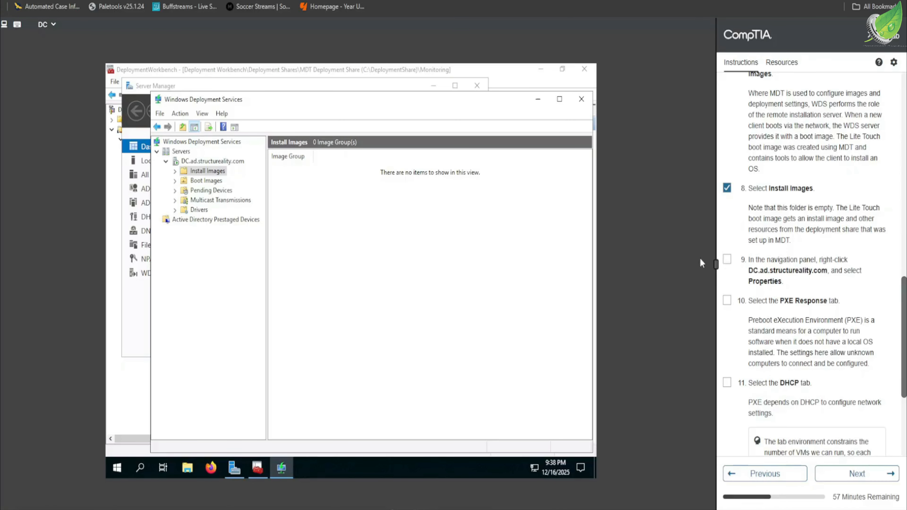
Step: Mark lab instruction 9 as done and open the properties of server DC.ad.structureality.com
{"action": "left_click", "coordinate": [727, 259]}
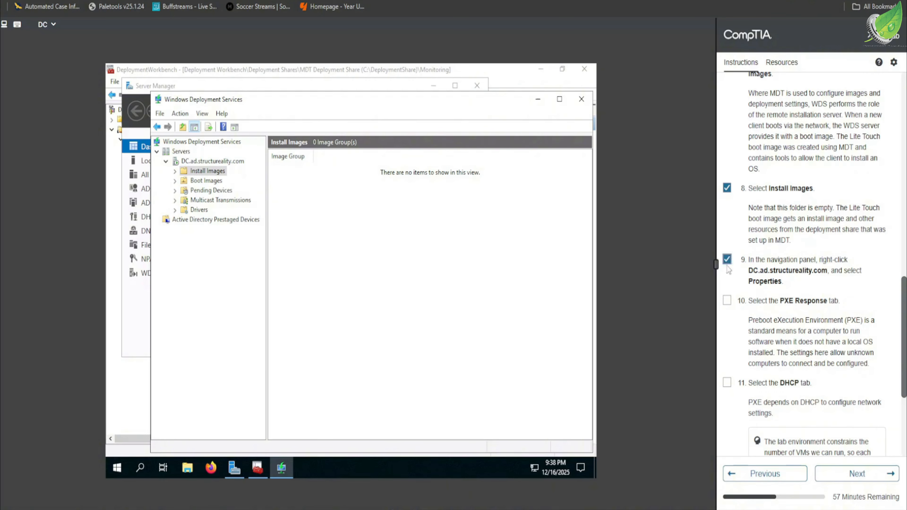
{"action": "right_click", "coordinate": [221, 161]}
{"action": "left_click", "coordinate": [261, 173]}
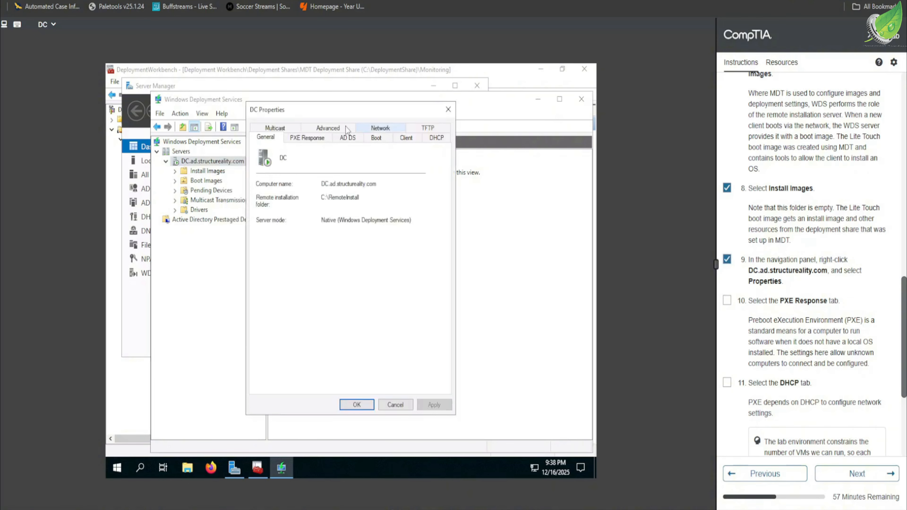
Step: Display the server's PXE Response settings, mark lab instruction 10 as done, and read its note on Preboot eXecution Environment
{"action": "left_click", "coordinate": [307, 138]}
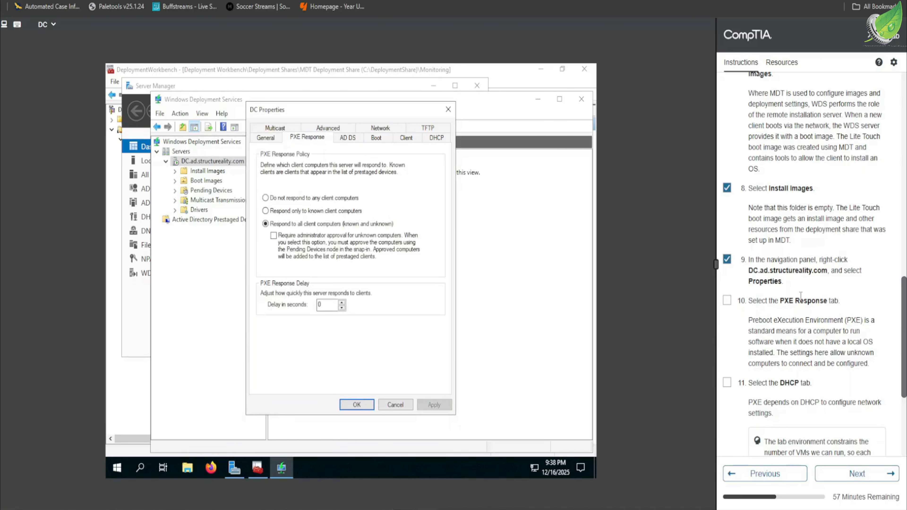
{"action": "scroll", "coordinate": [789, 298], "scroll_direction": "down", "scroll_amount": 5}
{"action": "left_click", "coordinate": [728, 138]}
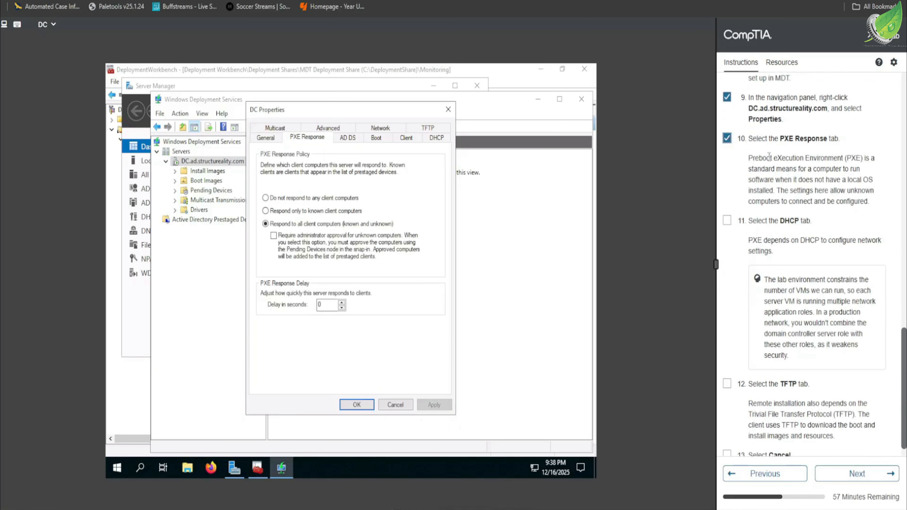
{"action": "left_click_drag", "start_coordinate": [749, 158], "coordinate": [878, 204]}
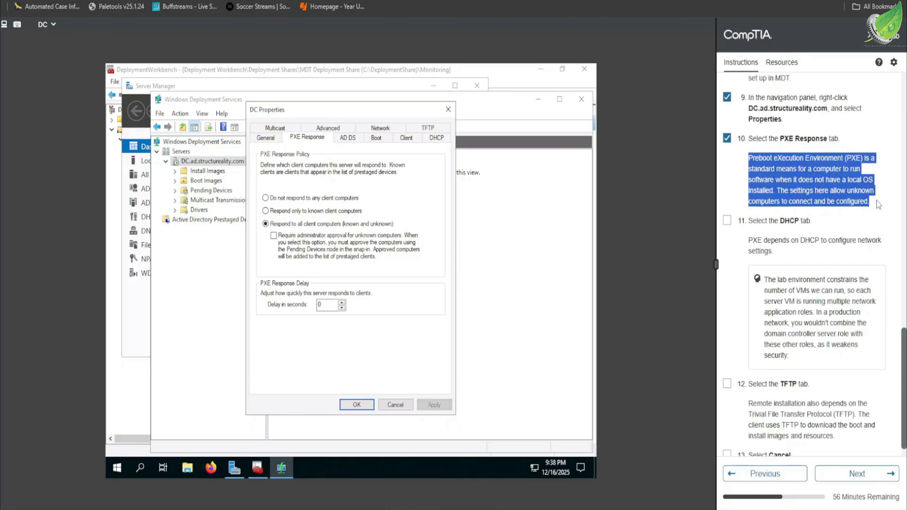
{"action": "left_click", "coordinate": [871, 213]}
Step: Display the server's DHCP settings, mark lab instruction 11 as done, and read its notes on PXE and combined server roles
{"action": "left_click", "coordinate": [436, 138]}
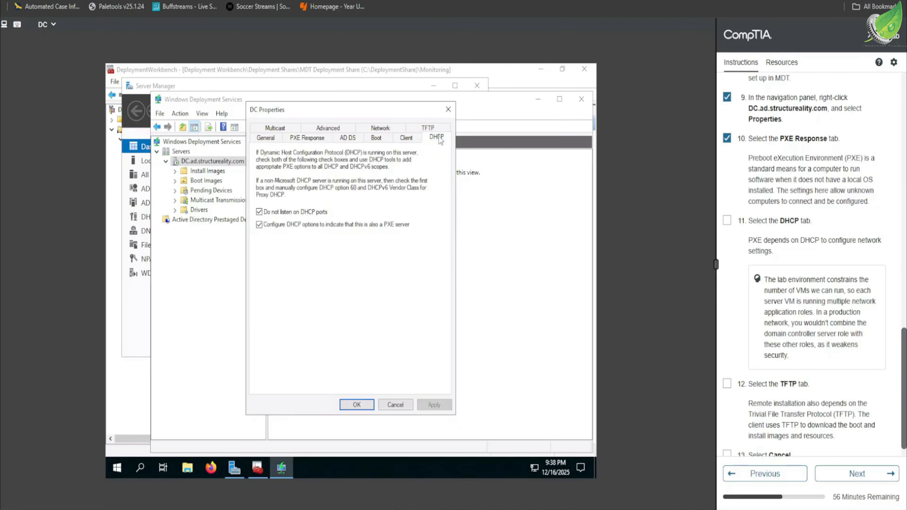
{"action": "left_click", "coordinate": [727, 221]}
{"action": "scroll", "coordinate": [742, 211], "scroll_direction": "down", "scroll_amount": 1}
{"action": "left_click_drag", "start_coordinate": [751, 198], "coordinate": [885, 233]}
{"action": "left_click", "coordinate": [849, 239]}
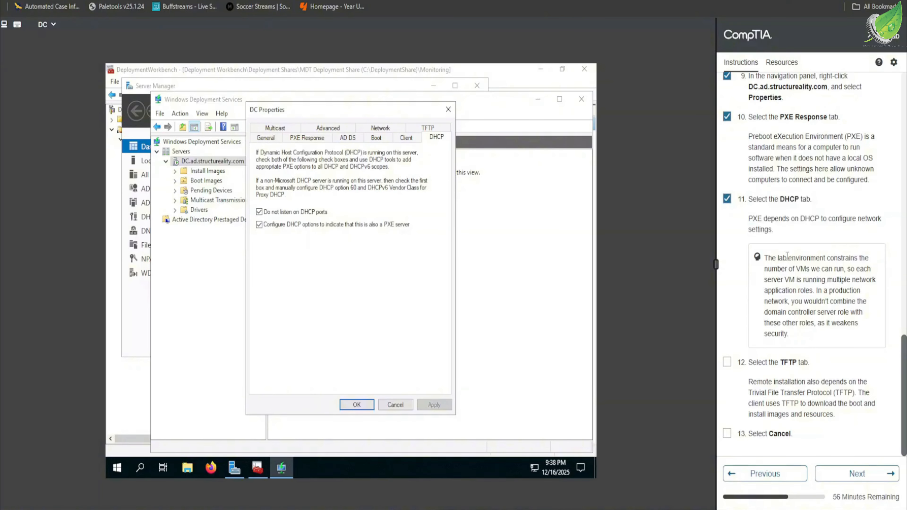
{"action": "left_click_drag", "start_coordinate": [763, 257], "coordinate": [829, 334]}
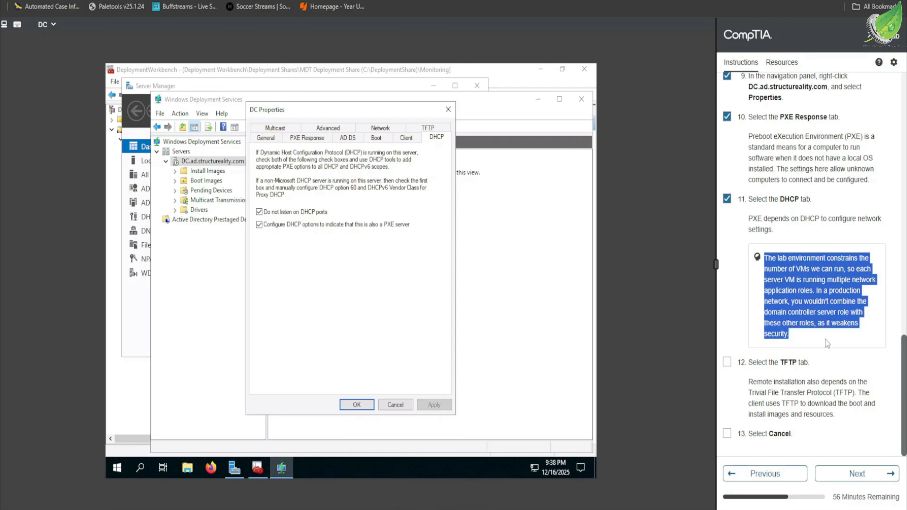
{"action": "left_click", "coordinate": [825, 340]}
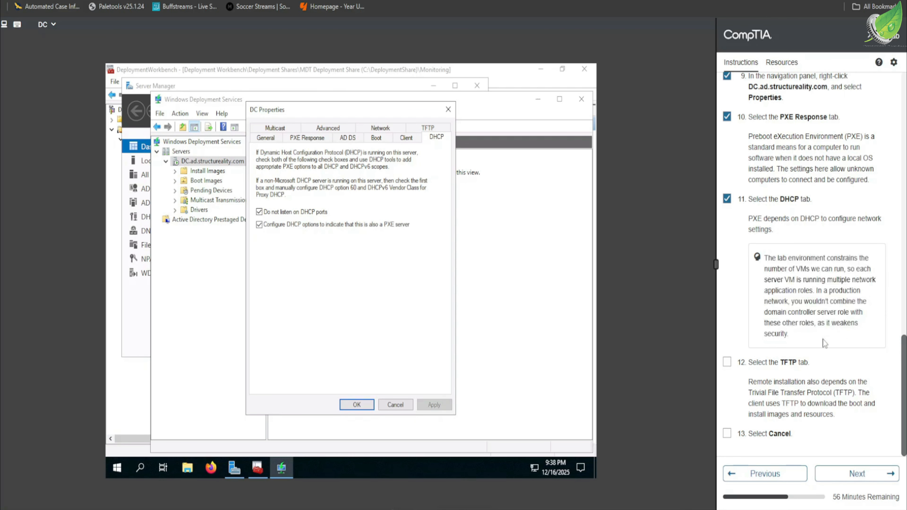
Step: Review the server's TFTP settings and the related note, cancel the properties, and mark lab instructions 12 and 13 as done
{"action": "left_click", "coordinate": [435, 131]}
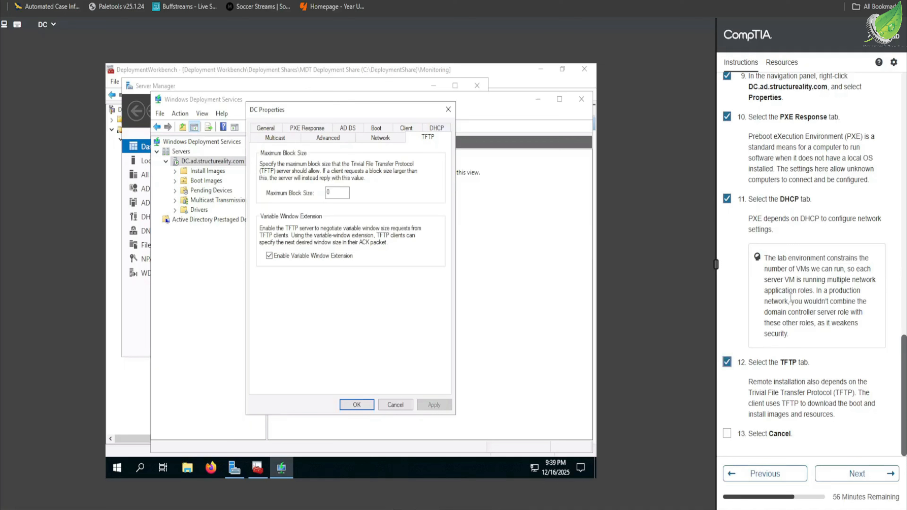
{"action": "left_click_drag", "start_coordinate": [749, 382], "coordinate": [856, 420]}
{"action": "left_click", "coordinate": [847, 419]}
{"action": "left_click", "coordinate": [394, 406]}
{"action": "left_click", "coordinate": [727, 434]}
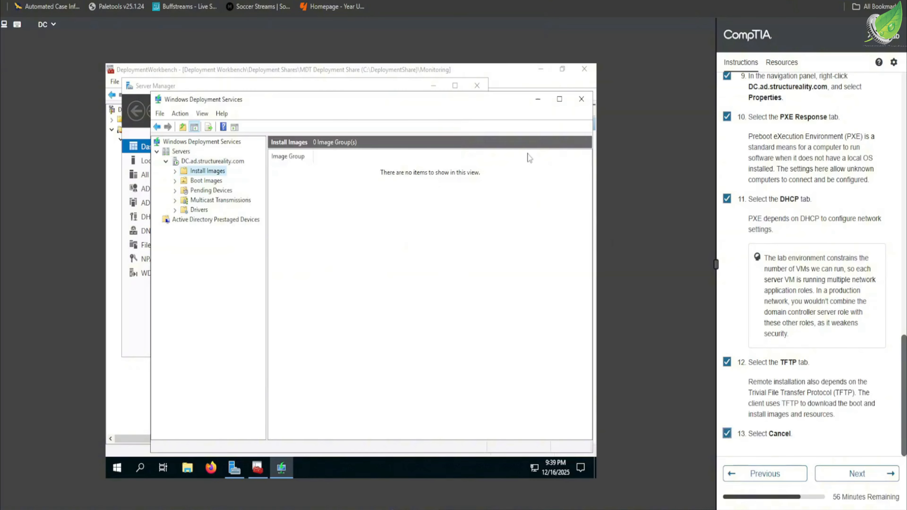
Step: Close the Windows Deployment Services, Server Manager and DeploymentWorkbench windows
{"action": "left_click", "coordinate": [582, 98]}
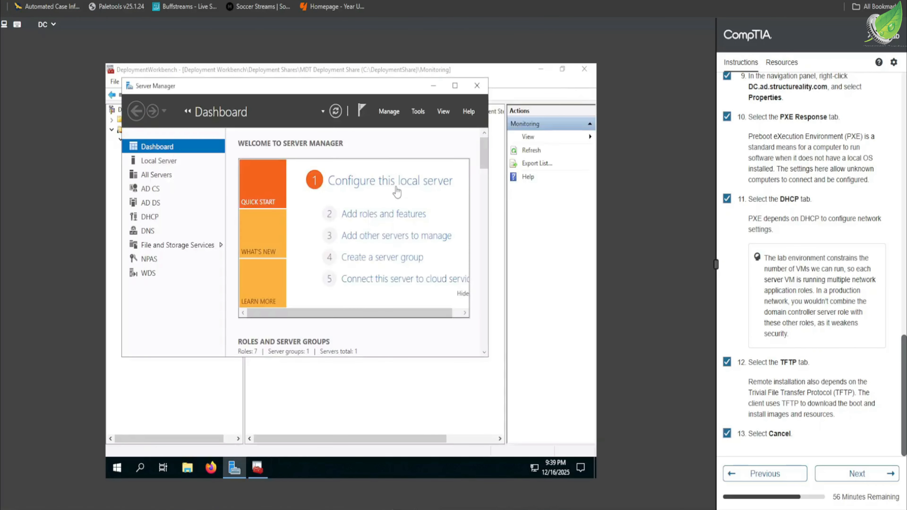
{"action": "left_click", "coordinate": [476, 85]}
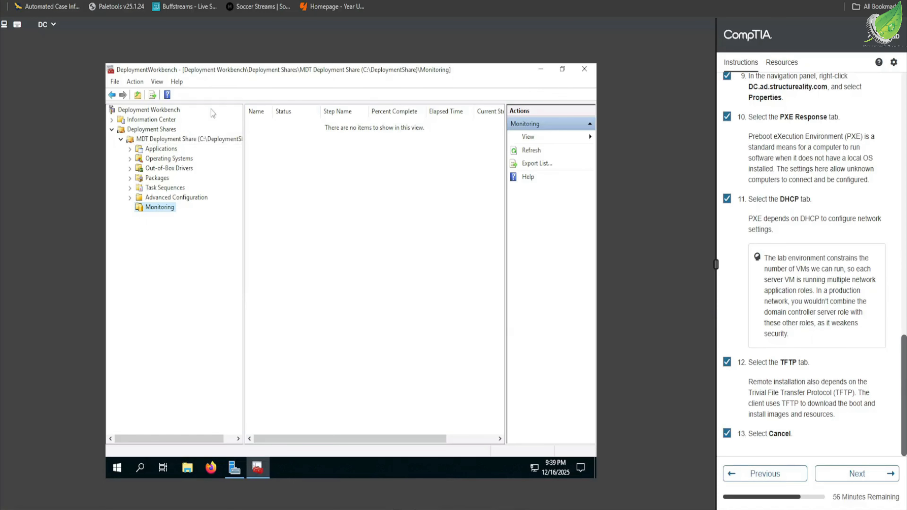
{"action": "left_click", "coordinate": [583, 69]}
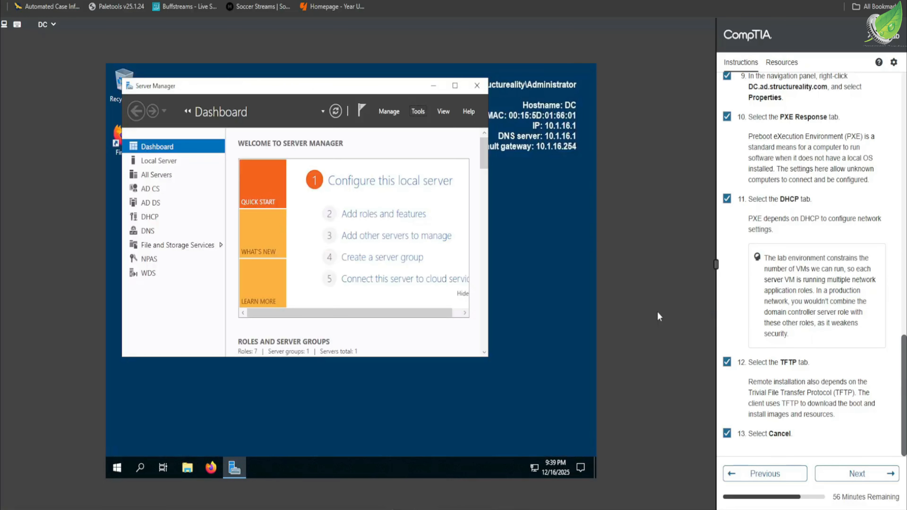
Step: Advance the lab to the "Complete remote network deployment" task and look through its instructions
{"action": "left_click", "coordinate": [853, 472]}
{"action": "scroll", "coordinate": [798, 214], "scroll_direction": "down", "scroll_amount": 2}
{"action": "scroll", "coordinate": [794, 211], "scroll_direction": "up", "scroll_amount": 2}
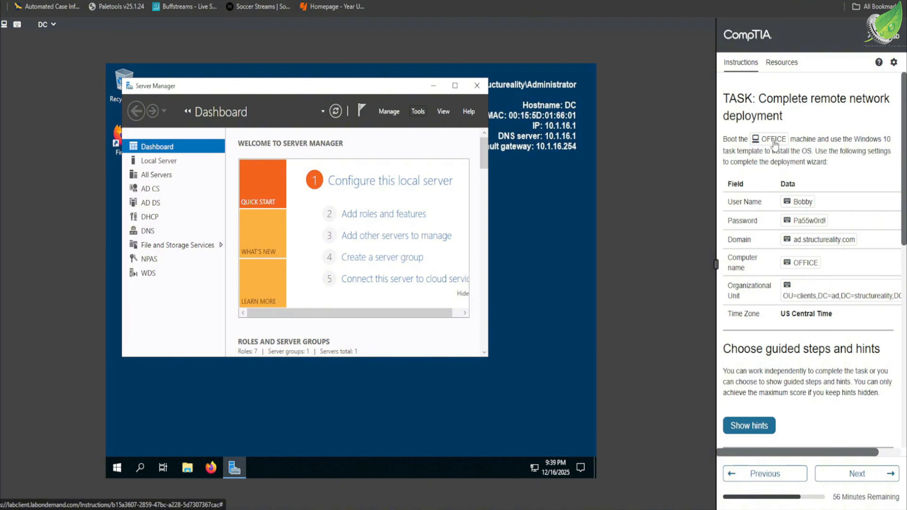
Step: Switch to the OFFICE machine, start it, and boot it from the network boot service
{"action": "left_click", "coordinate": [774, 144]}
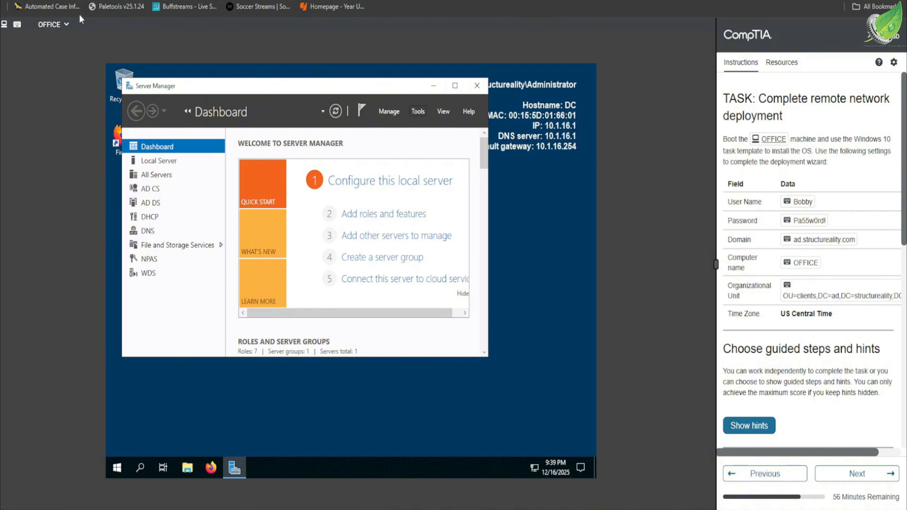
{"action": "left_click", "coordinate": [53, 24]}
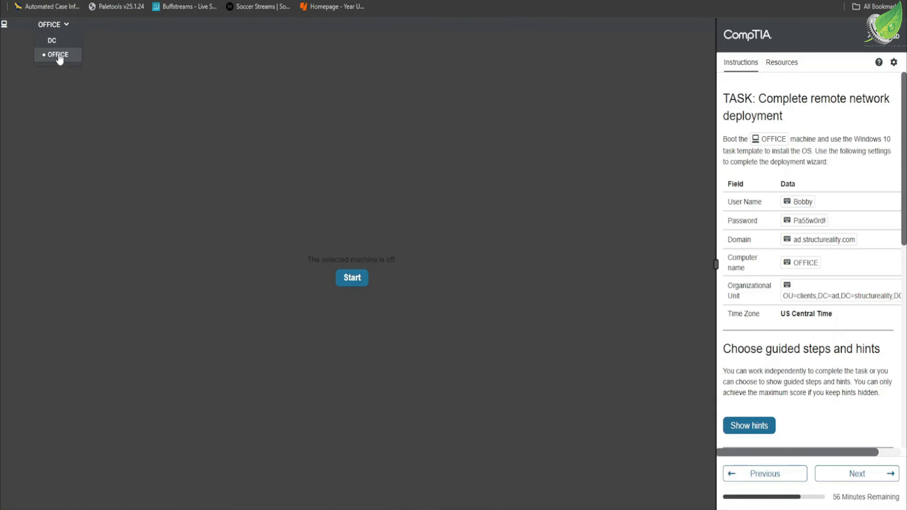
{"action": "left_click", "coordinate": [359, 281]}
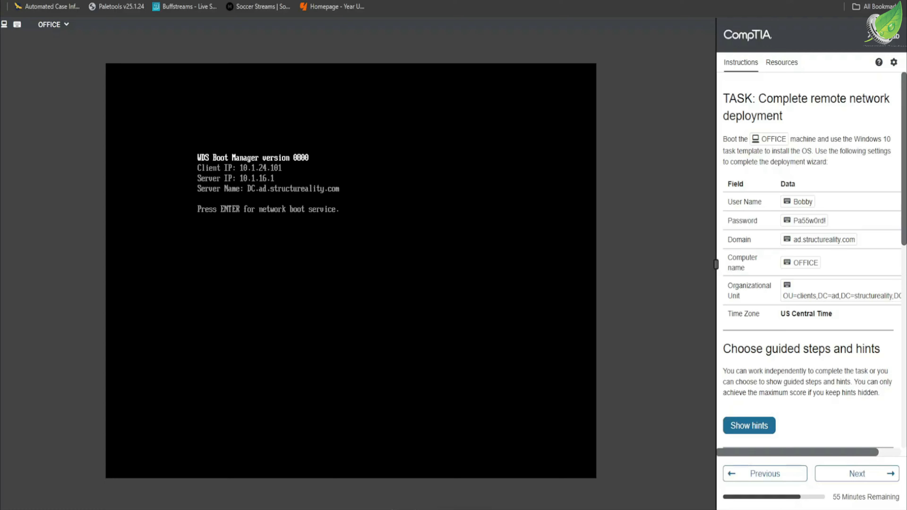
{"action": "key", "text": "Return"}
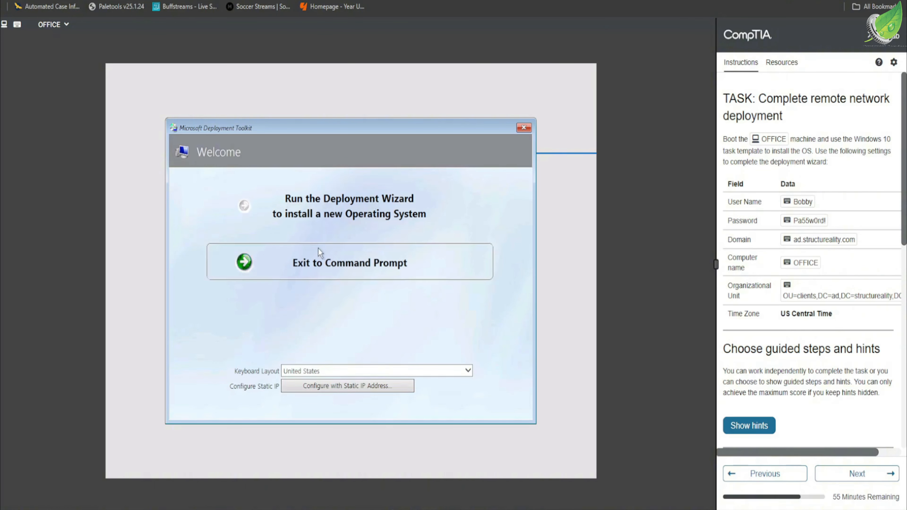
{"action": "left_click", "coordinate": [320, 213]}
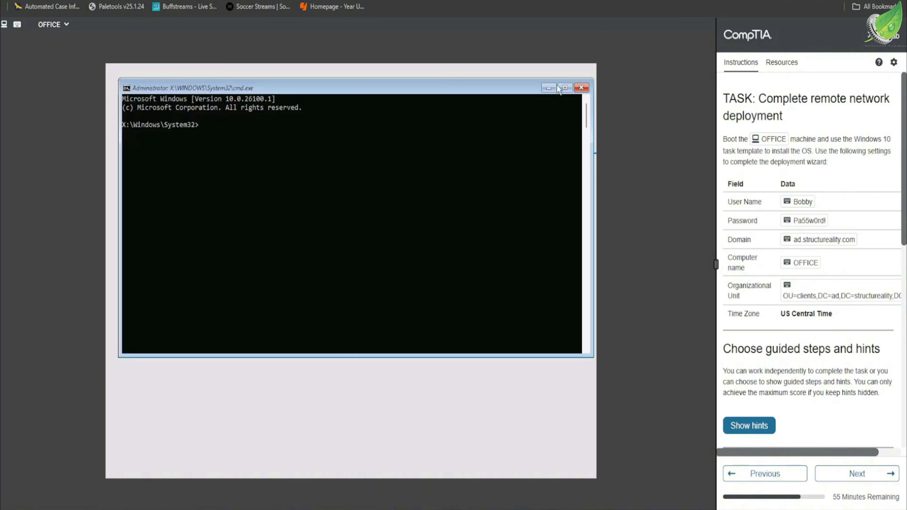
{"action": "left_click", "coordinate": [582, 88]}
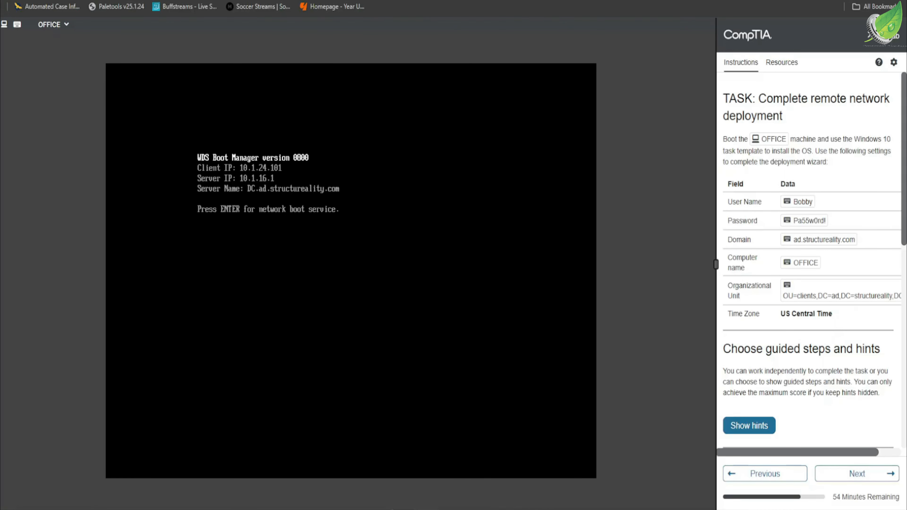
{"action": "key", "text": "Return"}
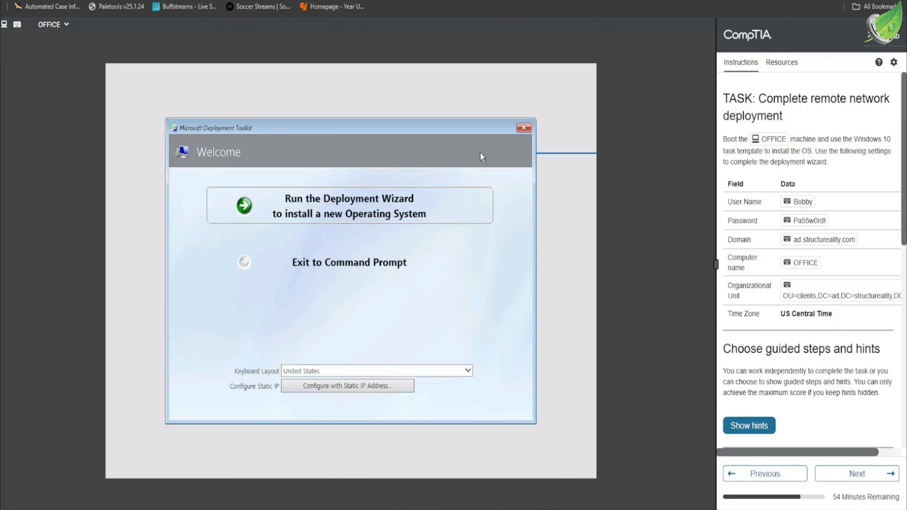
Step: Run the Deployment Wizard and submit the network share credentials: the lab's user name, the account password, and domain ad.structureality.com
{"action": "left_click", "coordinate": [365, 204]}
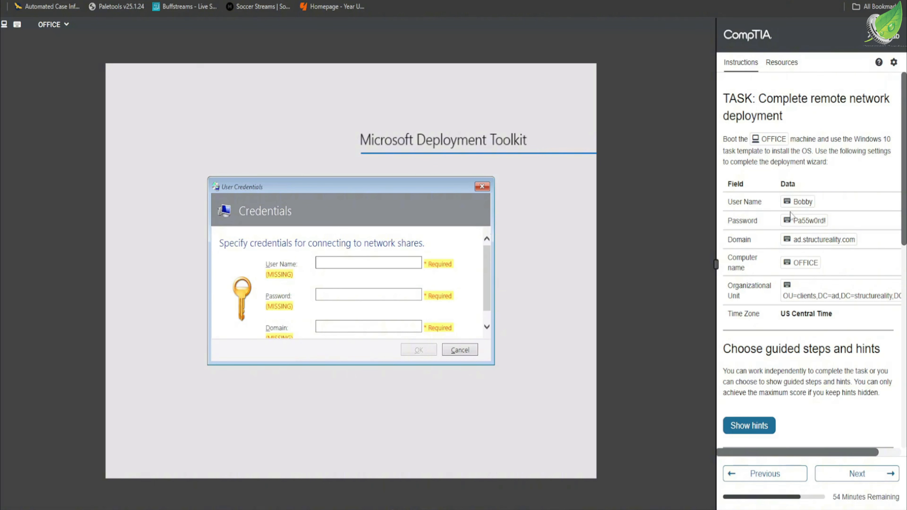
{"action": "left_click", "coordinate": [793, 203]}
{"action": "left_click", "coordinate": [353, 285]}
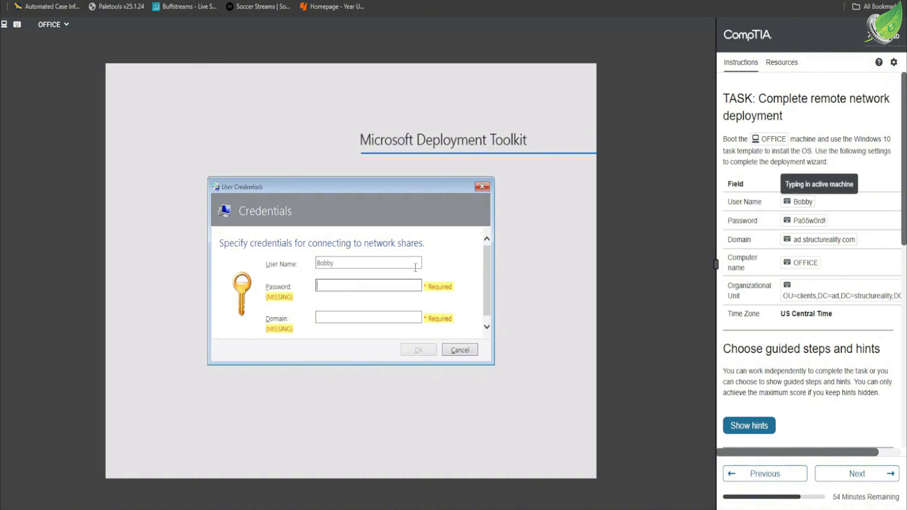
{"action": "left_click", "coordinate": [809, 220]}
{"action": "left_click", "coordinate": [364, 310]}
{"action": "left_click", "coordinate": [818, 240]}
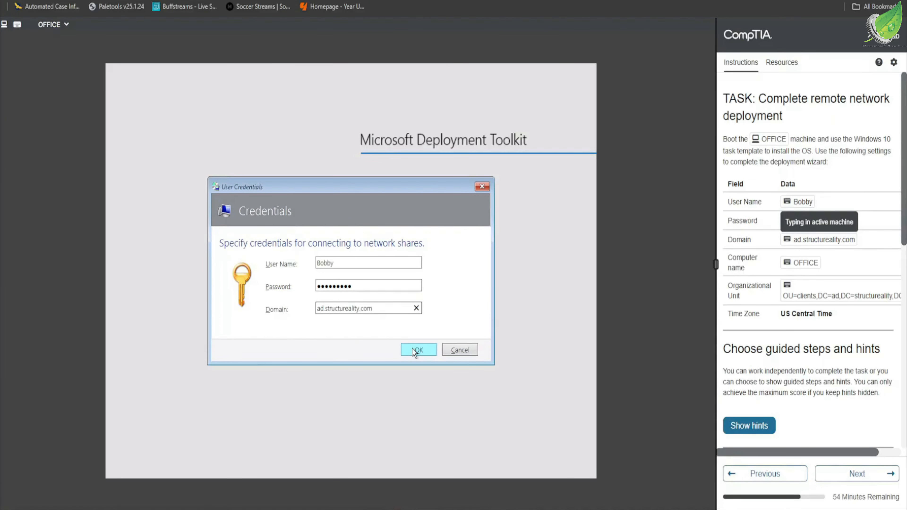
{"action": "left_click", "coordinate": [414, 349]}
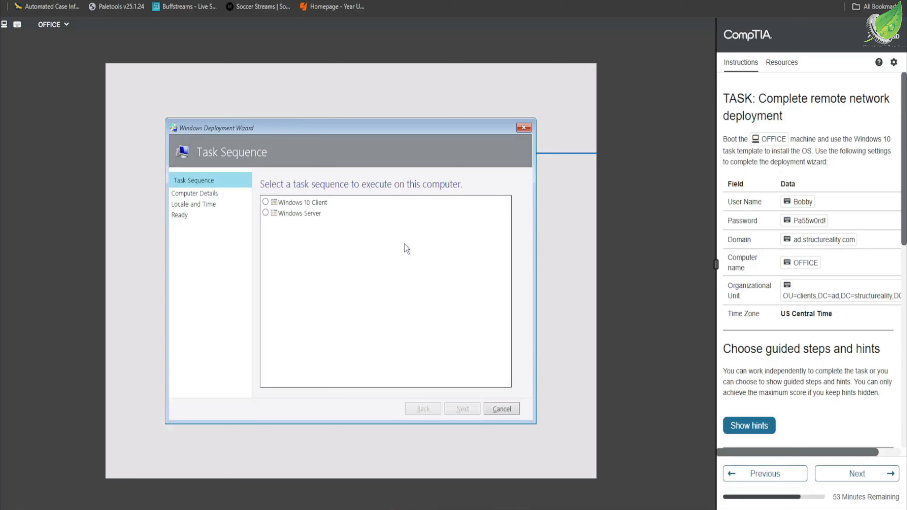
Step: Choose the Windows 10 Client task sequence and set the computer name to OFFICE
{"action": "left_click", "coordinate": [270, 202]}
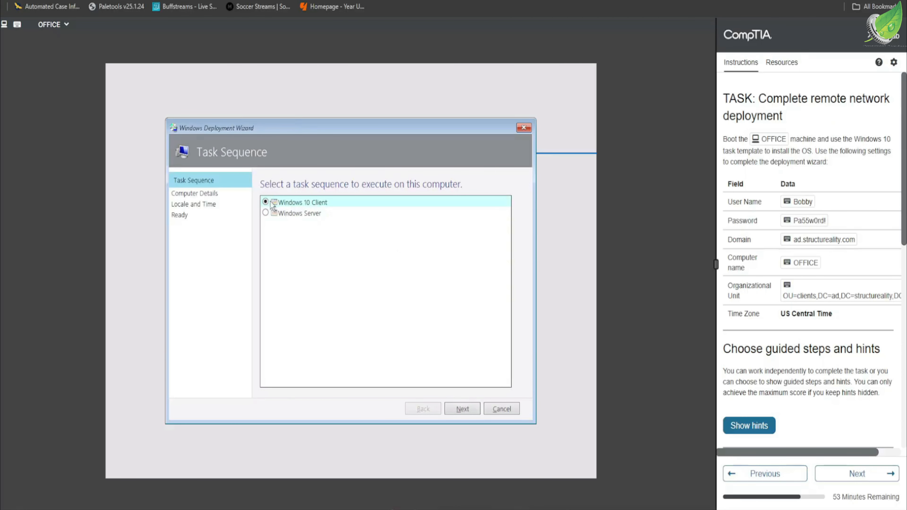
{"action": "left_click", "coordinate": [466, 400]}
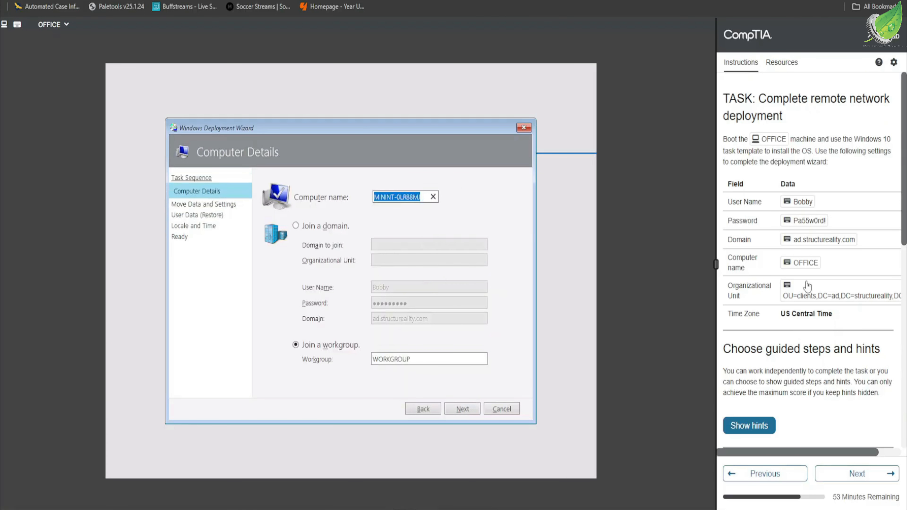
{"action": "left_click", "coordinate": [808, 264]}
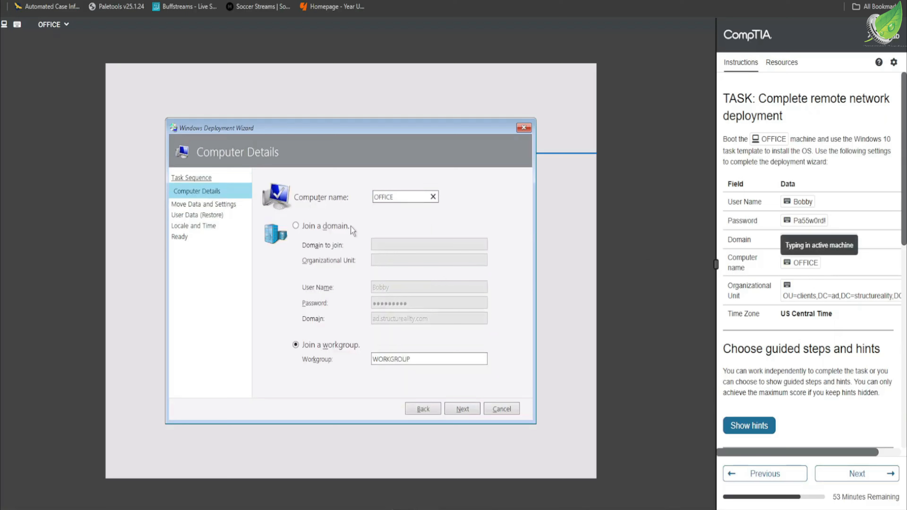
Step: Set the computer to join ad.structureality.com in OU=clients,DC=ad,DC=structureality,DC=com, and continue without moving user data and settings
{"action": "left_click", "coordinate": [295, 225]}
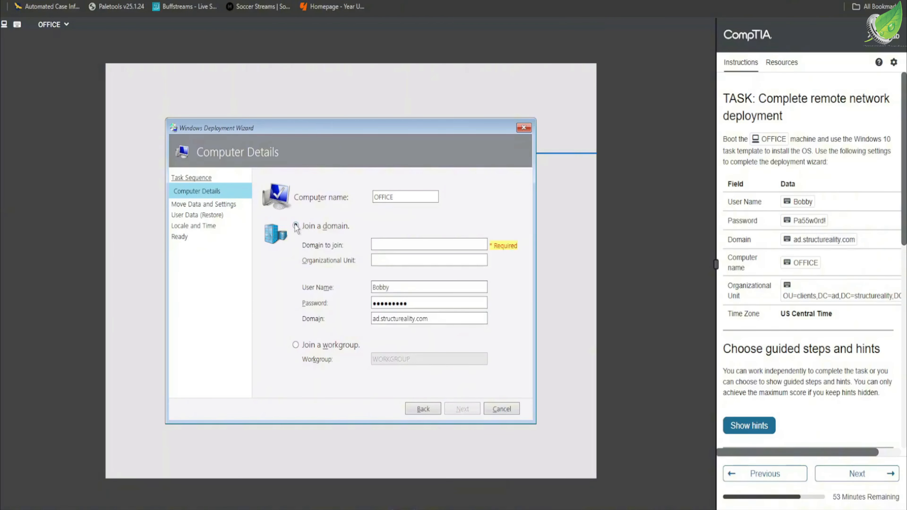
{"action": "left_click", "coordinate": [815, 243]}
{"action": "left_click", "coordinate": [397, 243]}
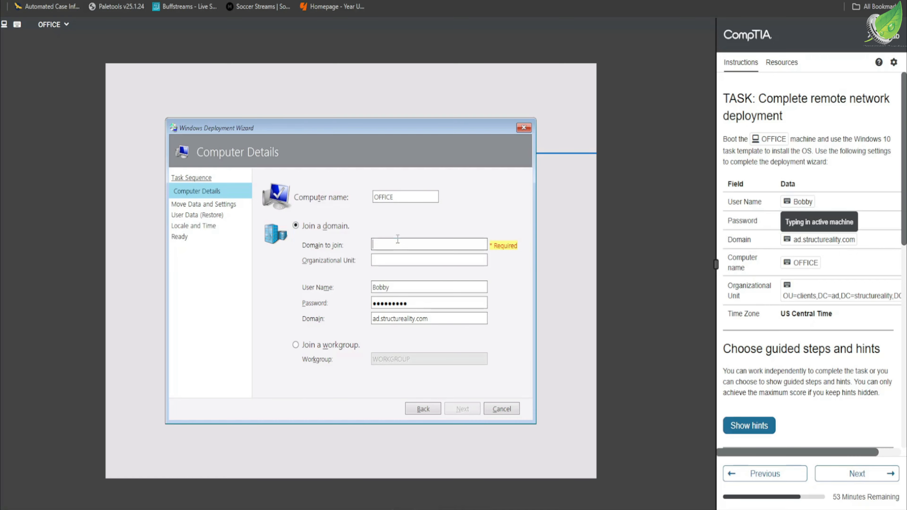
{"action": "left_click", "coordinate": [817, 243]}
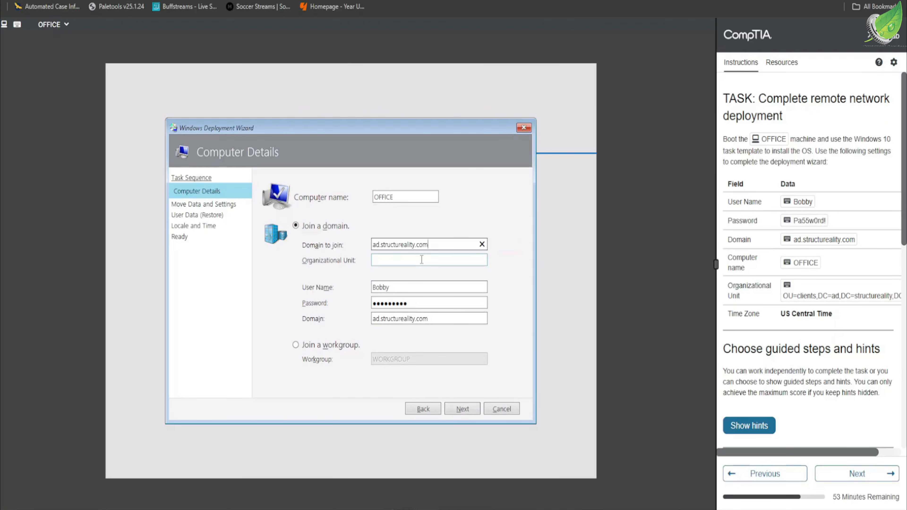
{"action": "left_click", "coordinate": [421, 260]}
{"action": "left_click", "coordinate": [812, 295]}
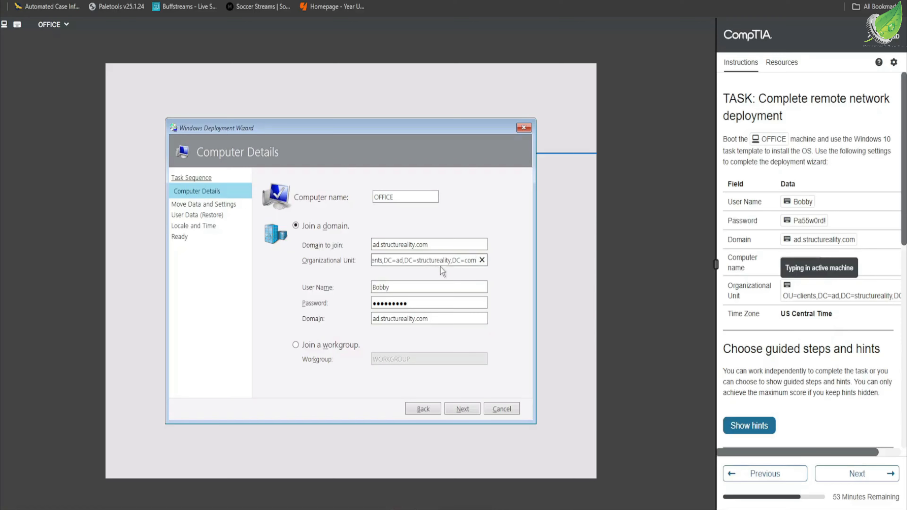
{"action": "left_click", "coordinate": [462, 408]}
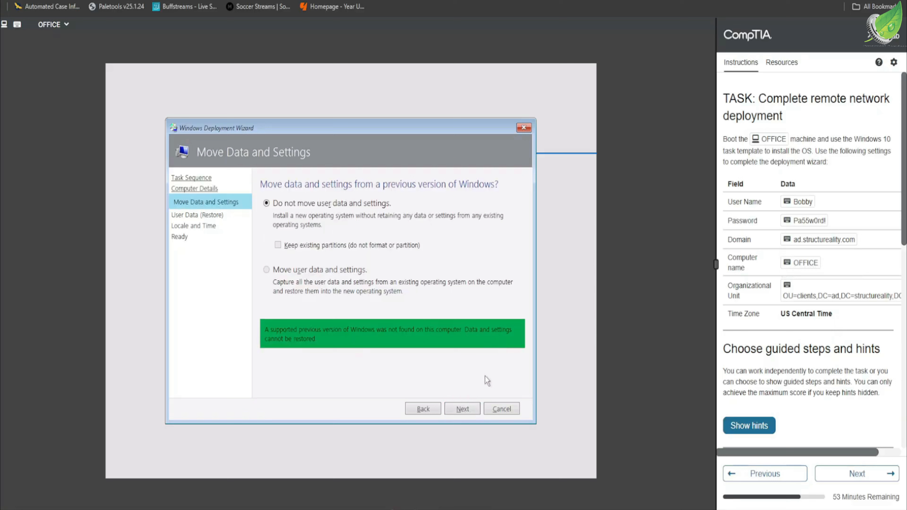
{"action": "left_click", "coordinate": [463, 409]}
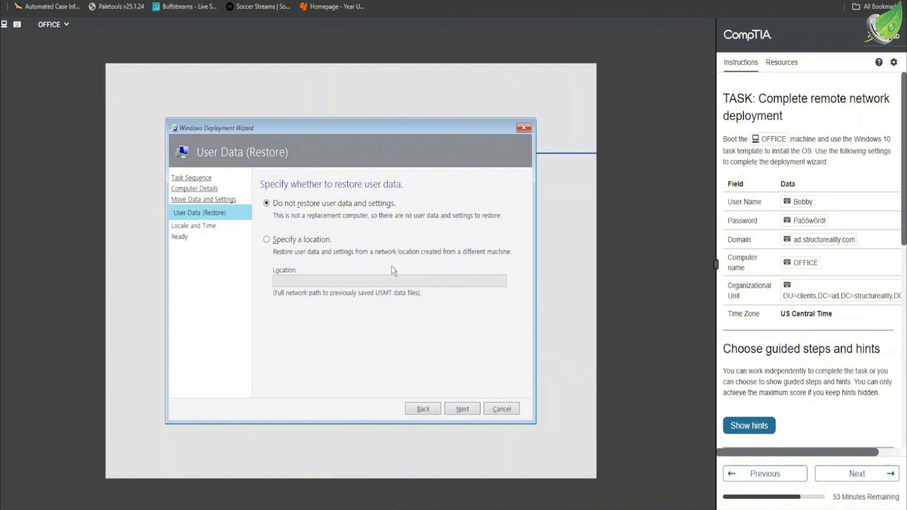
Step: Continue without restoring user data, set the time zone to Central Time (US & Canada), and begin the deployment
{"action": "left_click", "coordinate": [459, 412]}
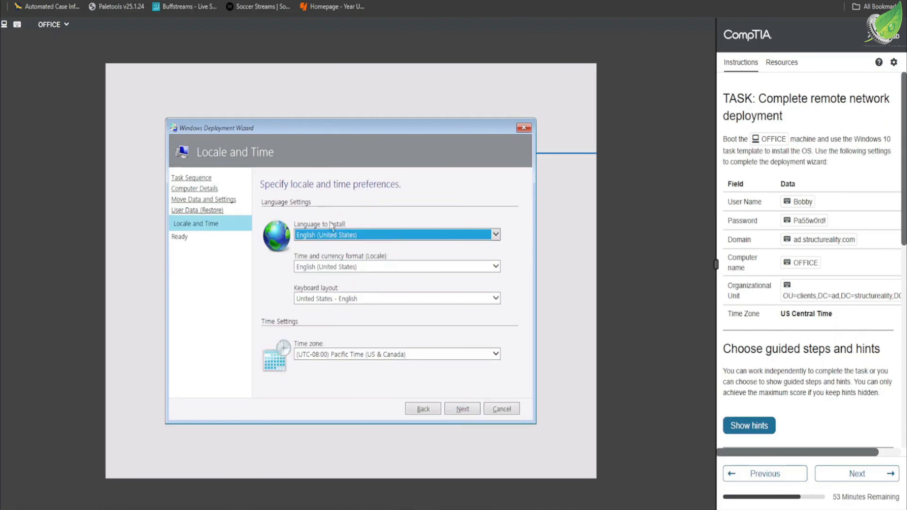
{"action": "left_click", "coordinate": [496, 354]}
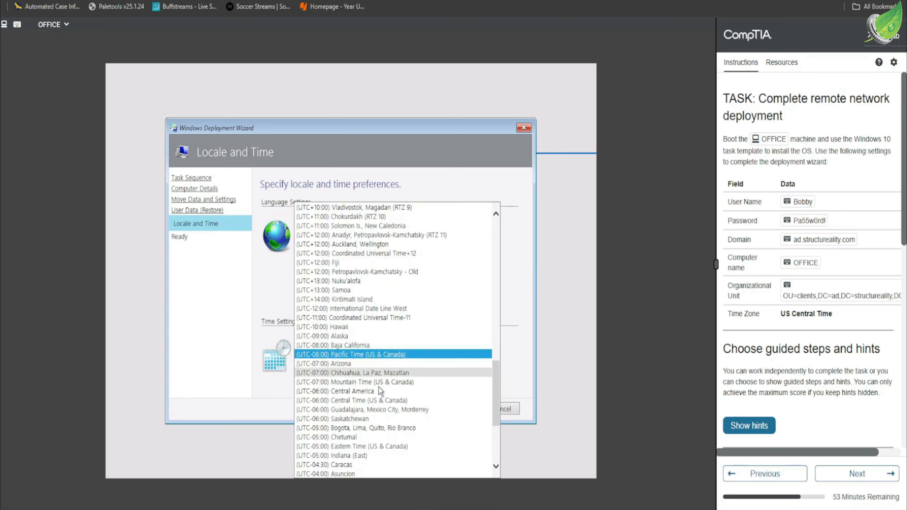
{"action": "left_click", "coordinate": [378, 401]}
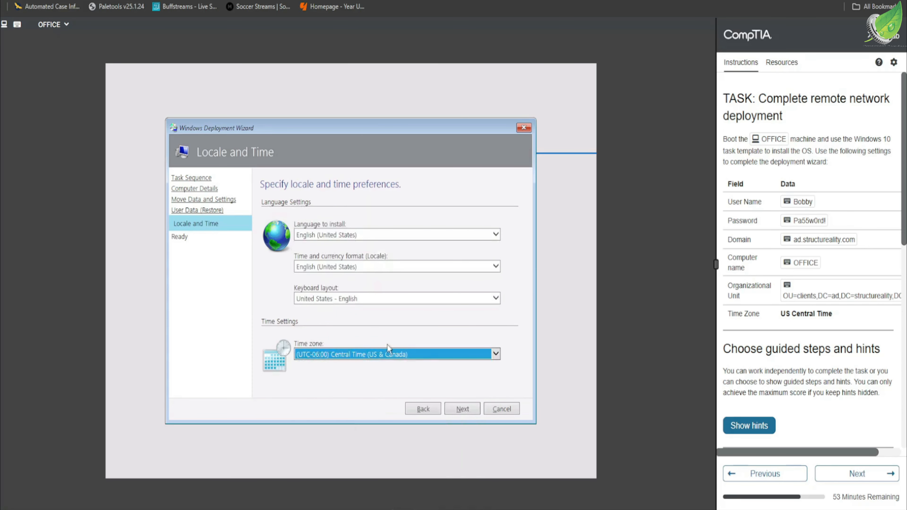
{"action": "left_click", "coordinate": [463, 411]}
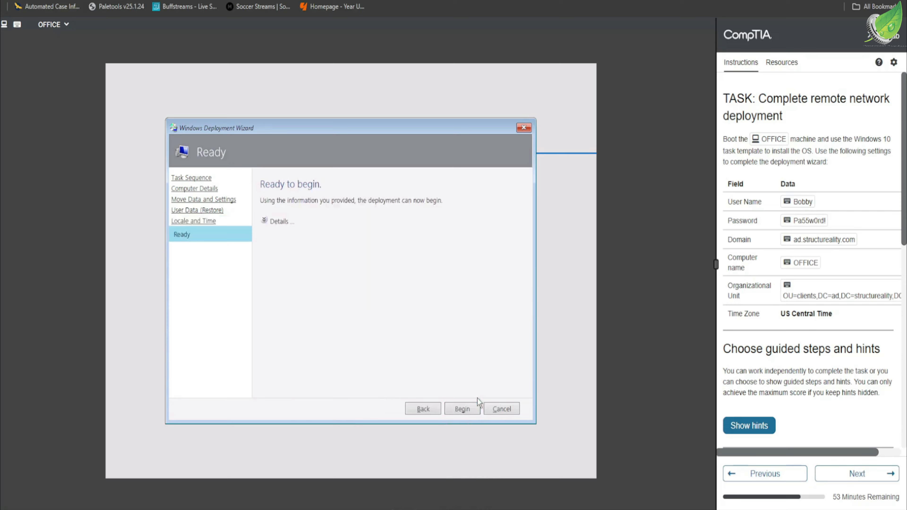
{"action": "left_click", "coordinate": [462, 409]}
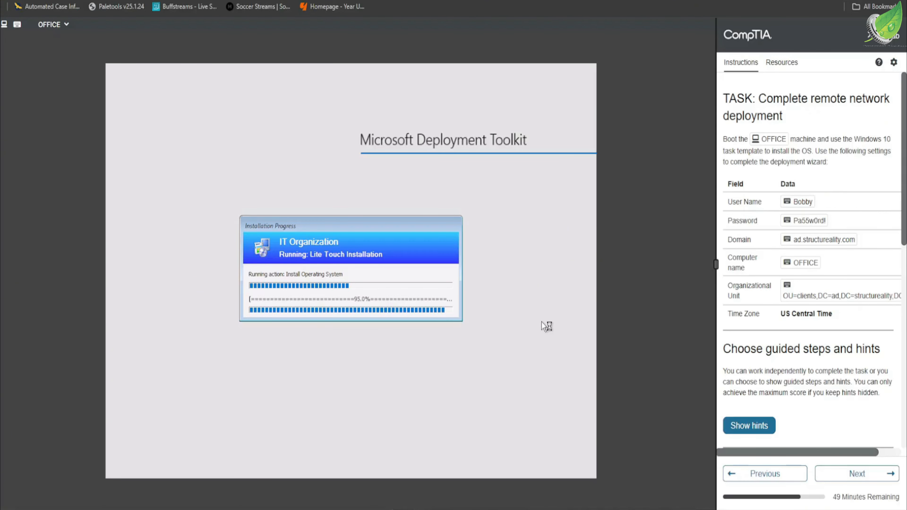
Step: Switch to the DC machine and sign in as Administrator with the account password
{"action": "scroll", "coordinate": [798, 234], "scroll_direction": "down", "scroll_amount": 5}
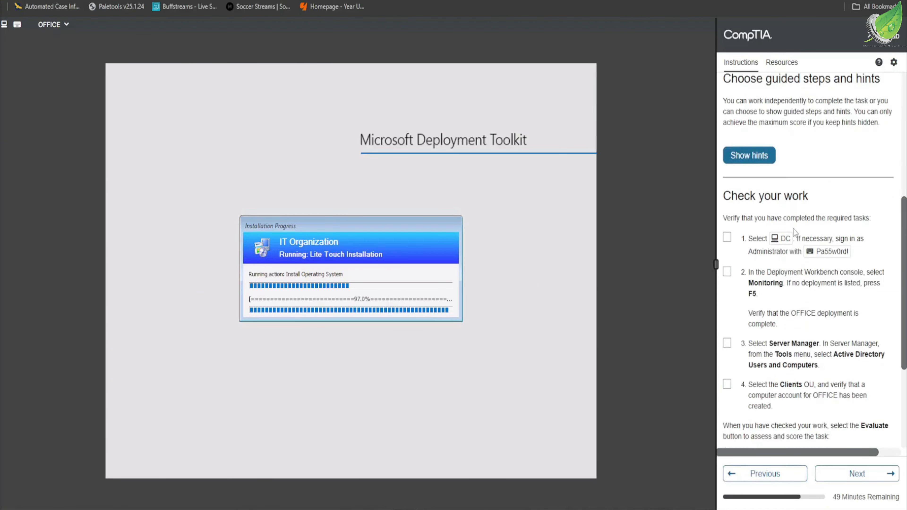
{"action": "scroll", "coordinate": [797, 235], "scroll_direction": "up", "scroll_amount": 4}
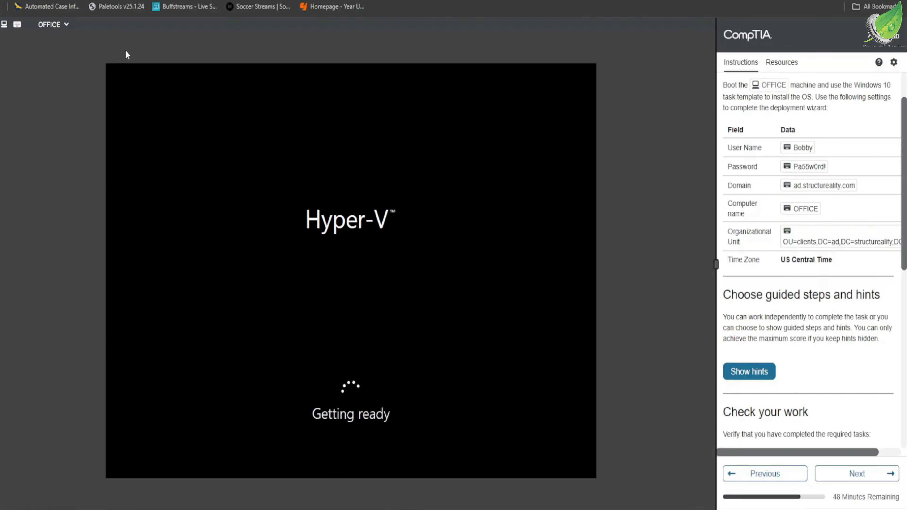
{"action": "left_click", "coordinate": [51, 25]}
{"action": "left_click", "coordinate": [53, 39]}
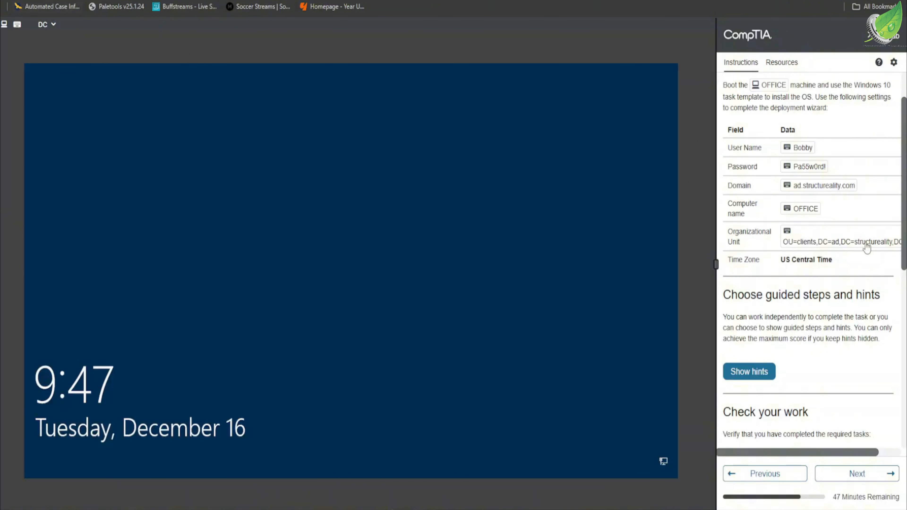
{"action": "left_click", "coordinate": [625, 252]}
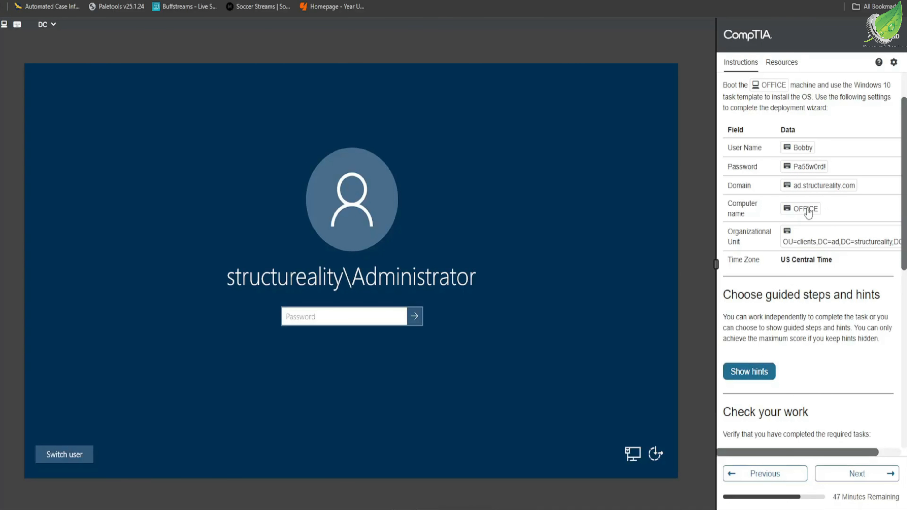
{"action": "scroll", "coordinate": [819, 299], "scroll_direction": "down", "scroll_amount": 5}
{"action": "left_click", "coordinate": [829, 251]}
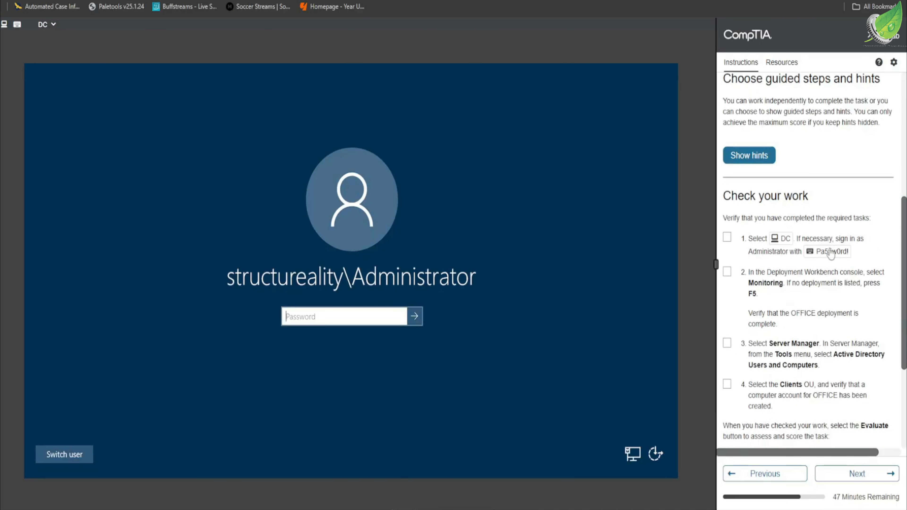
{"action": "key", "text": "Return"}
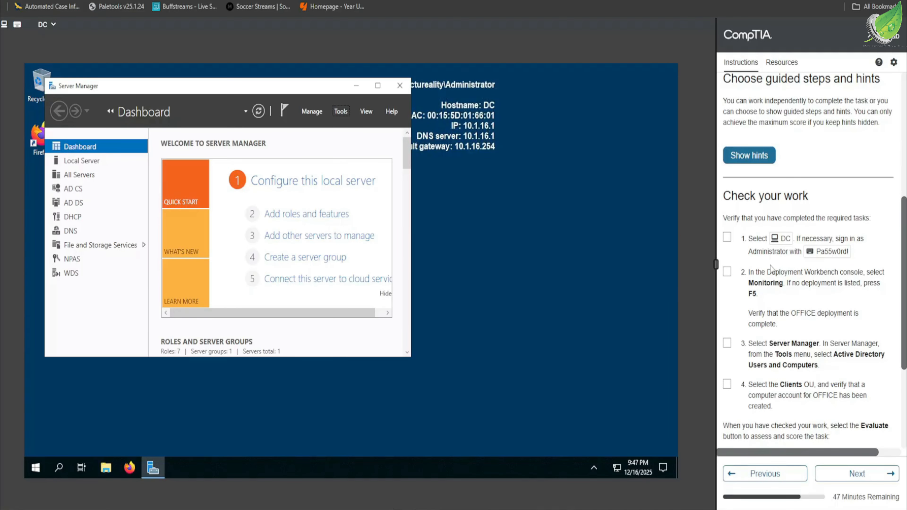
Step: Mark the DC sign-in check as done and open Deployment Workbench, allowing it to make changes
{"action": "left_click", "coordinate": [763, 250]}
{"action": "left_click", "coordinate": [35, 467]}
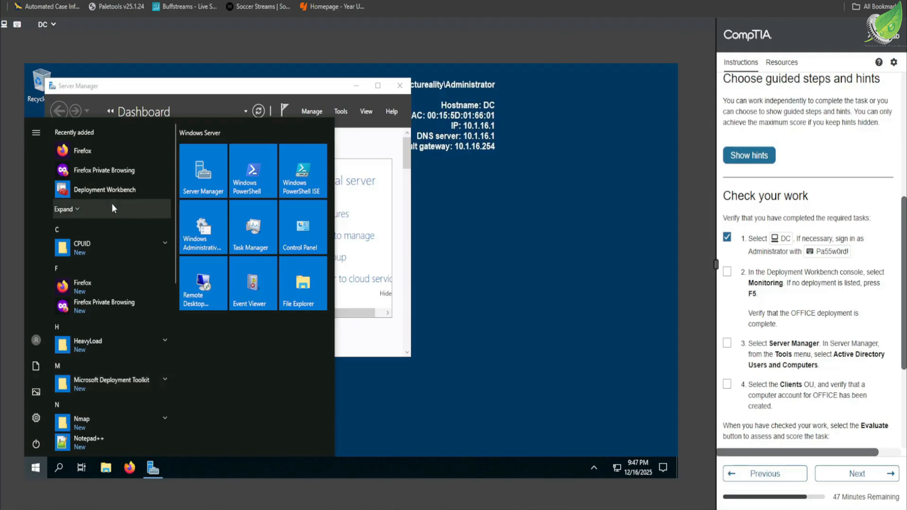
{"action": "left_click", "coordinate": [185, 196]}
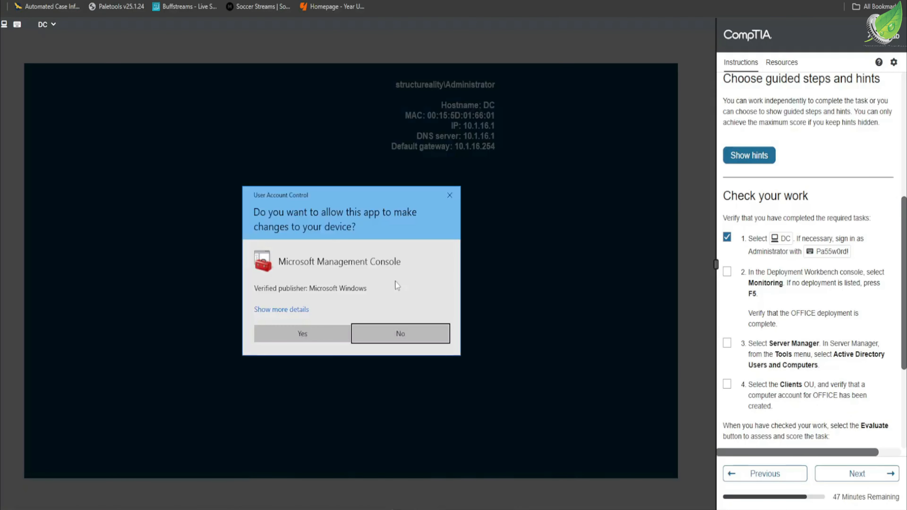
{"action": "left_click", "coordinate": [286, 339]}
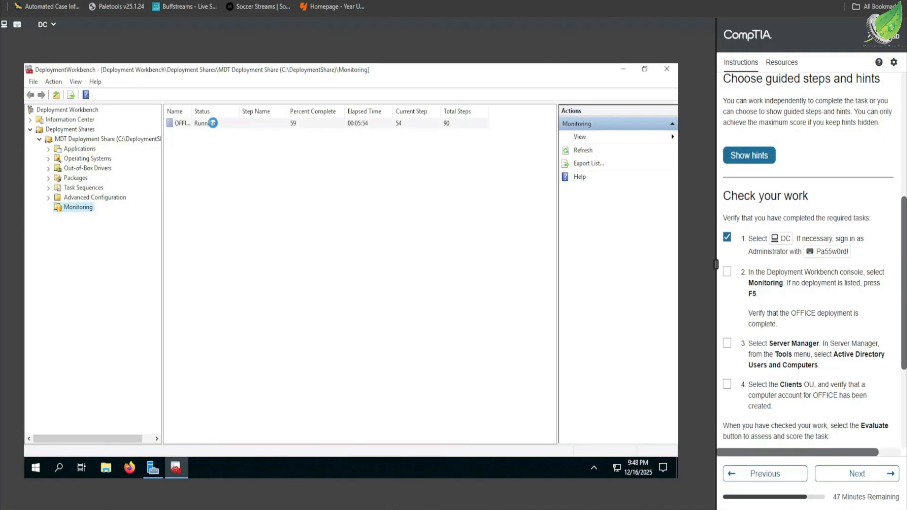
Step: Select the OFFICE deployment under Monitoring in the MDT Deployment Share and mark the deployment check as done
{"action": "left_click", "coordinate": [231, 125]}
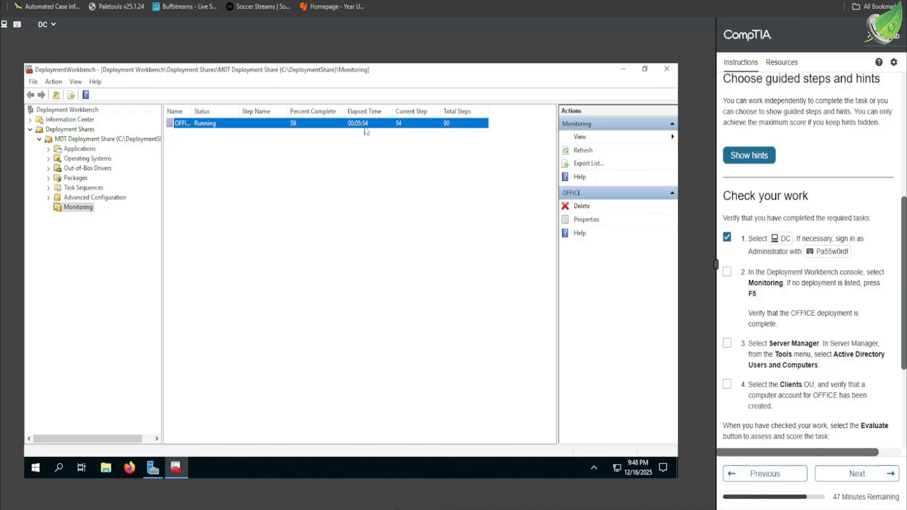
{"action": "left_click", "coordinate": [727, 272]}
{"action": "scroll", "coordinate": [782, 301], "scroll_direction": "down", "scroll_amount": 3}
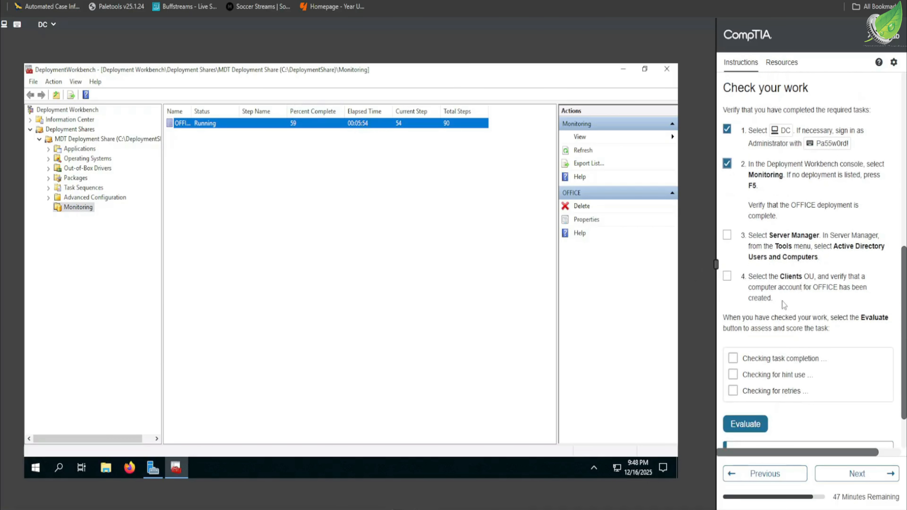
Step: Open Active Directory Users and Computers from Server Manager and mark the third check as done
{"action": "left_click", "coordinate": [157, 470]}
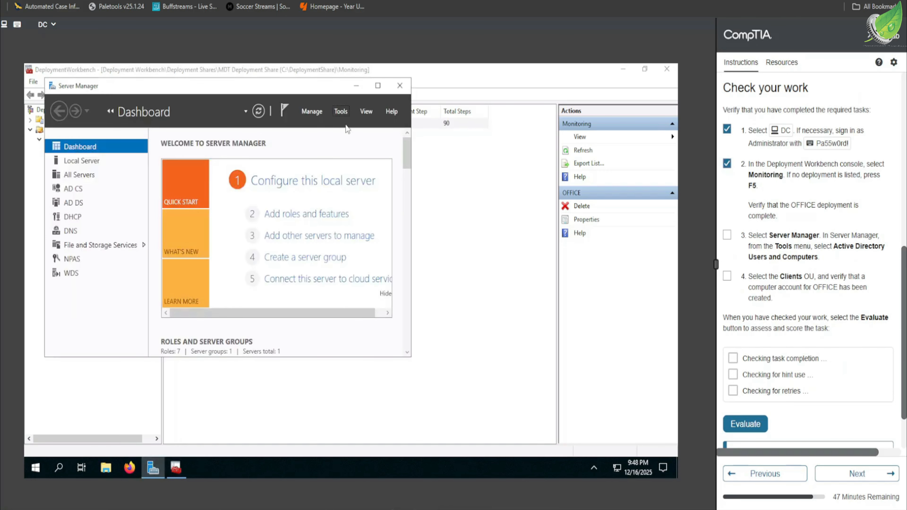
{"action": "left_click", "coordinate": [341, 111]}
{"action": "scroll", "coordinate": [402, 229], "scroll_direction": "up", "scroll_amount": 3}
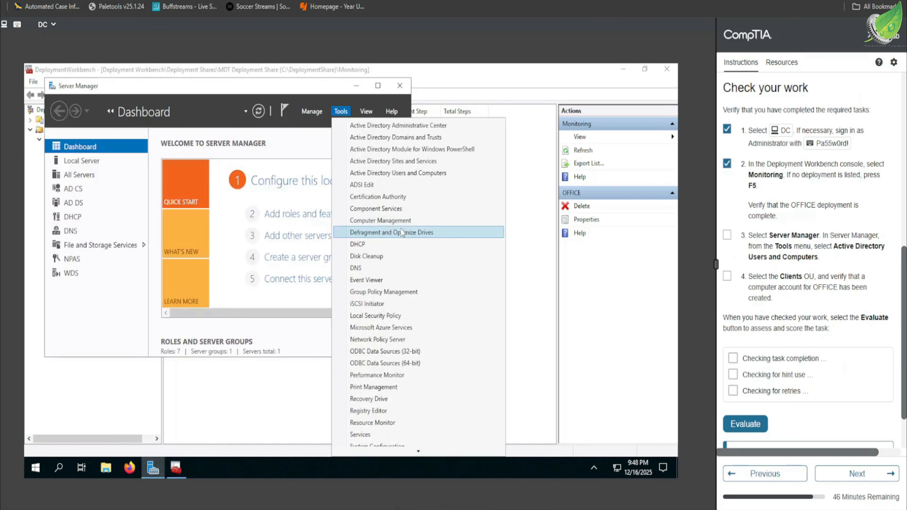
{"action": "left_click", "coordinate": [396, 174]}
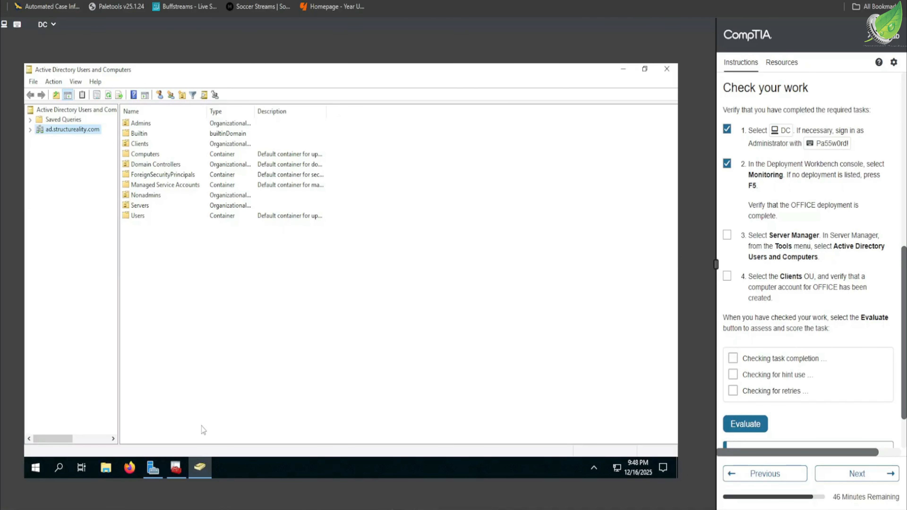
{"action": "mouse_move", "coordinate": [153, 474]}
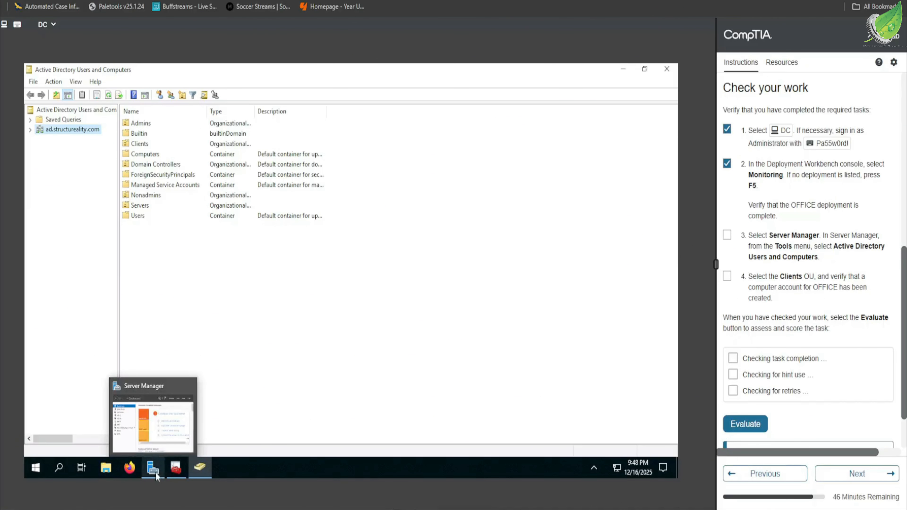
{"action": "left_click", "coordinate": [727, 235]}
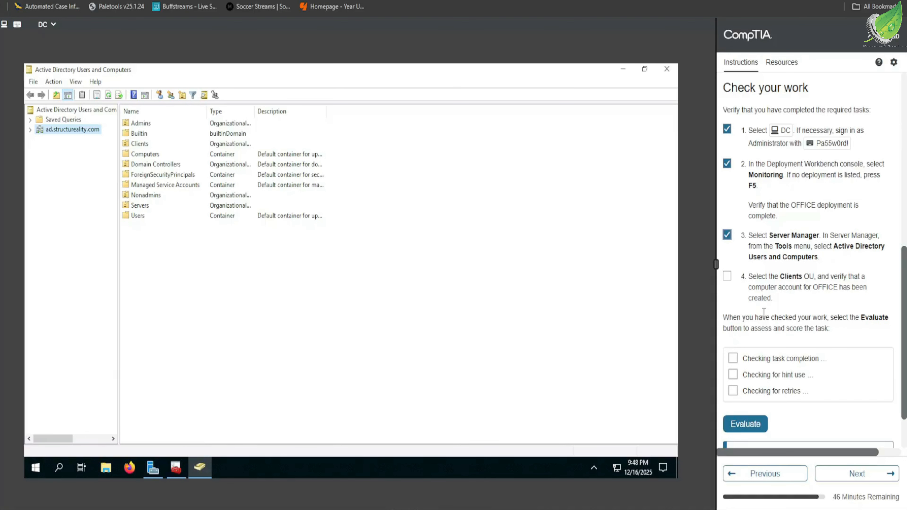
Step: Open the Clients OU, select the OFFICE computer account, and mark the fourth check as done
{"action": "left_click", "coordinate": [157, 144]}
{"action": "double_click", "coordinate": [157, 144]}
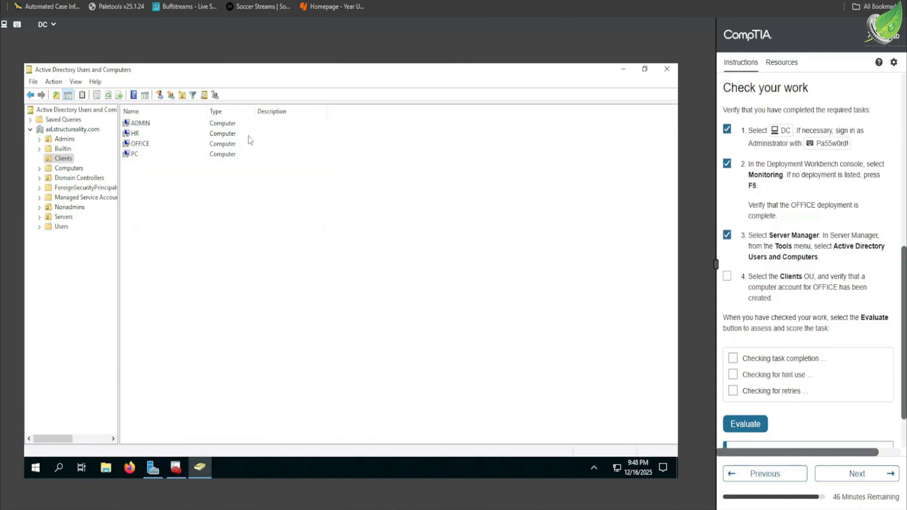
{"action": "left_click", "coordinate": [179, 144]}
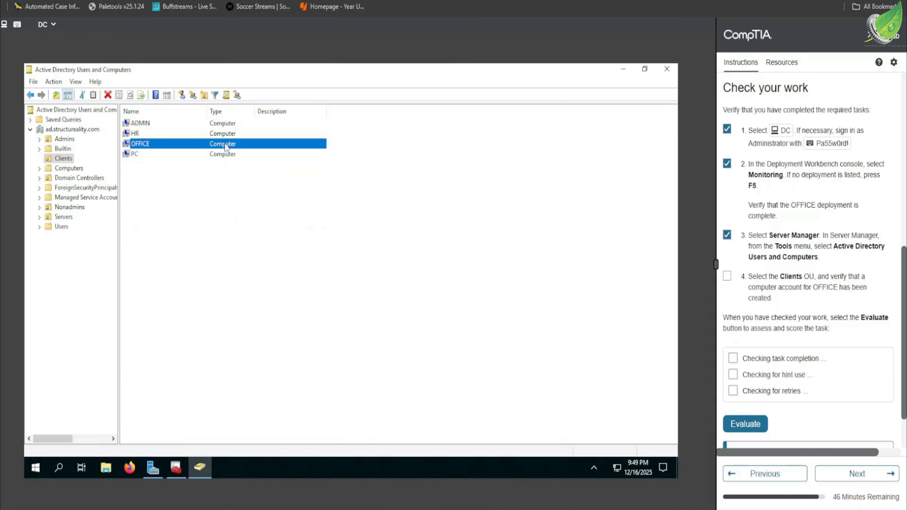
{"action": "left_click", "coordinate": [728, 276]}
Step: Evaluate the remote network deployment task and review its scoring results
{"action": "scroll", "coordinate": [838, 262], "scroll_direction": "down", "scroll_amount": 2}
{"action": "scroll", "coordinate": [821, 322], "scroll_direction": "up", "scroll_amount": 2}
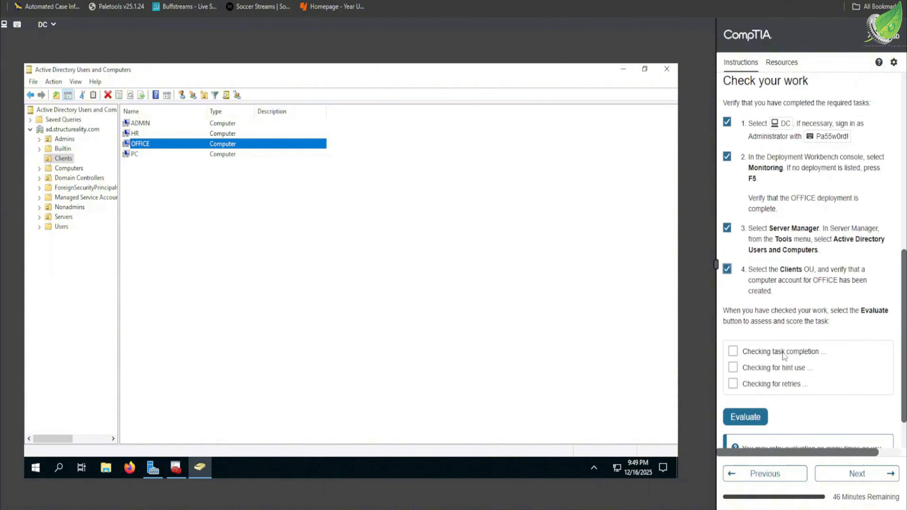
{"action": "left_click", "coordinate": [752, 418]}
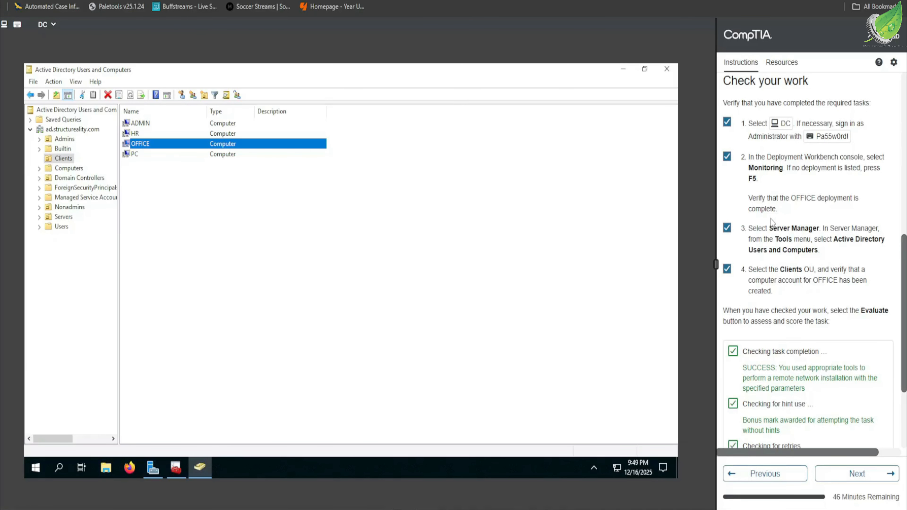
{"action": "scroll", "coordinate": [770, 221], "scroll_direction": "down", "scroll_amount": 3}
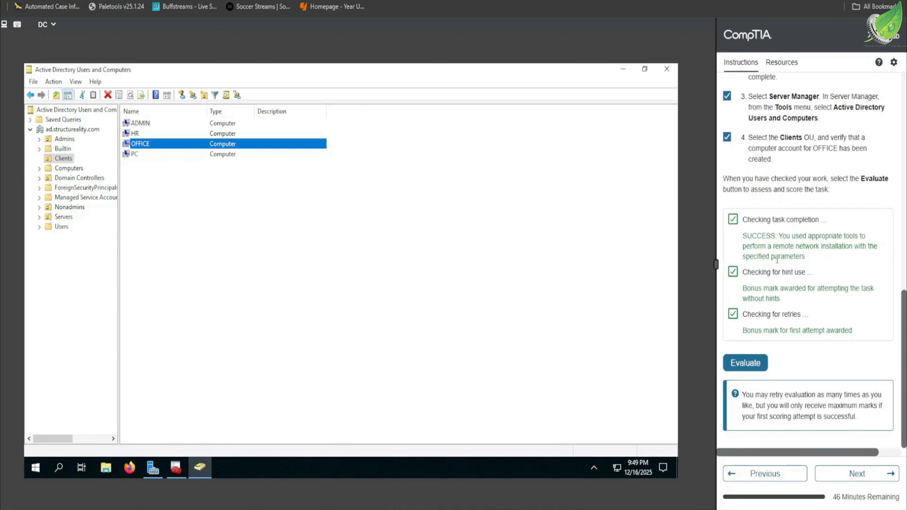
Step: Go to the quiz and answer WDS for the network boot application and Answer file for the unattended deployment resource
{"action": "left_click", "coordinate": [856, 475]}
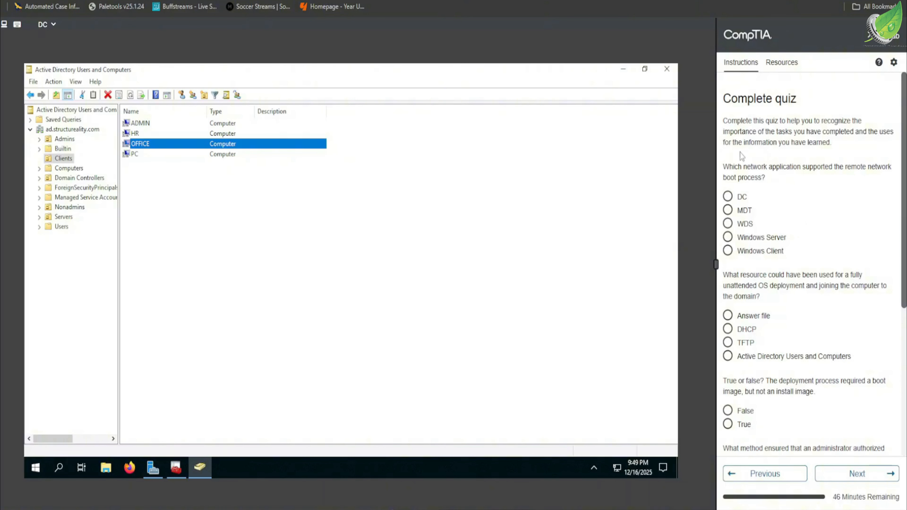
{"action": "left_click", "coordinate": [732, 226]}
{"action": "scroll", "coordinate": [789, 221], "scroll_direction": "down", "scroll_amount": 2}
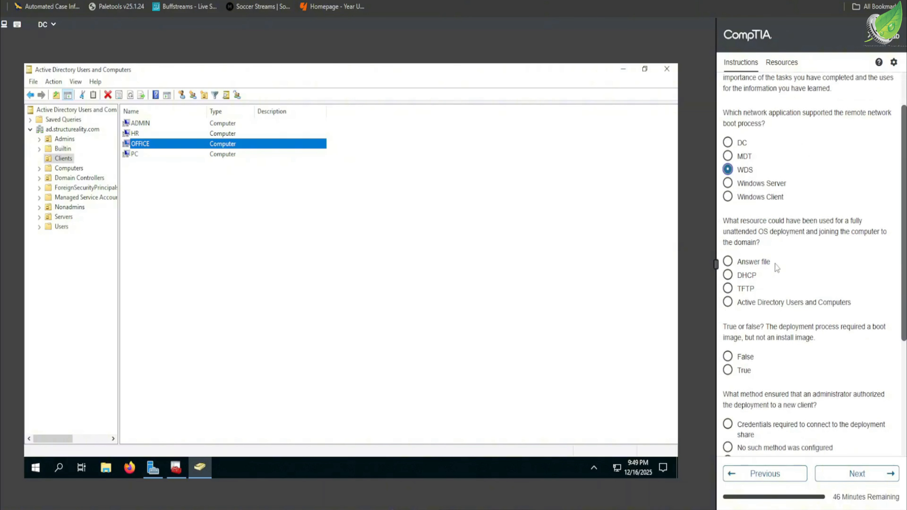
{"action": "left_click", "coordinate": [728, 263]}
Step: Answer False to the boot image question and choose credentials required to connect to the deployment share for administrator authorization, and evaluate the quiz
{"action": "scroll", "coordinate": [789, 290], "scroll_direction": "down", "scroll_amount": 4}
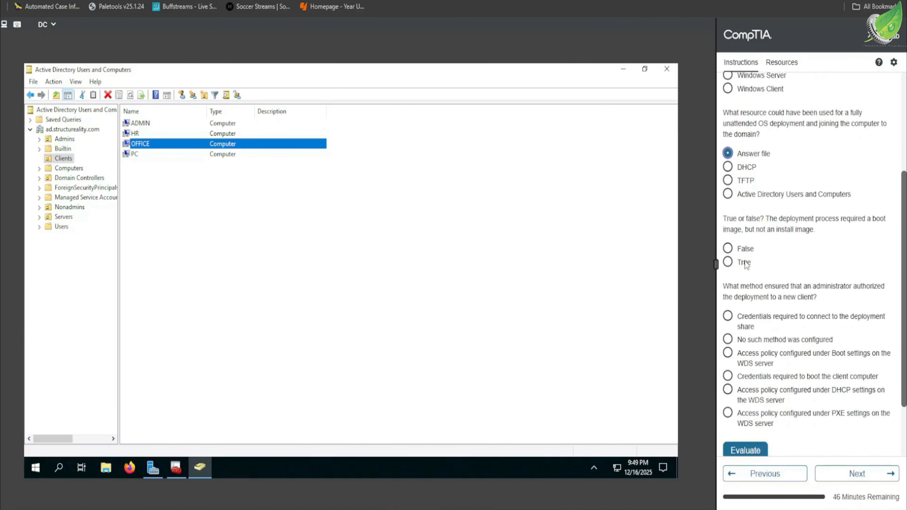
{"action": "left_click", "coordinate": [728, 249]}
{"action": "scroll", "coordinate": [814, 238], "scroll_direction": "down", "scroll_amount": 1}
{"action": "scroll", "coordinate": [814, 236], "scroll_direction": "down", "scroll_amount": 2}
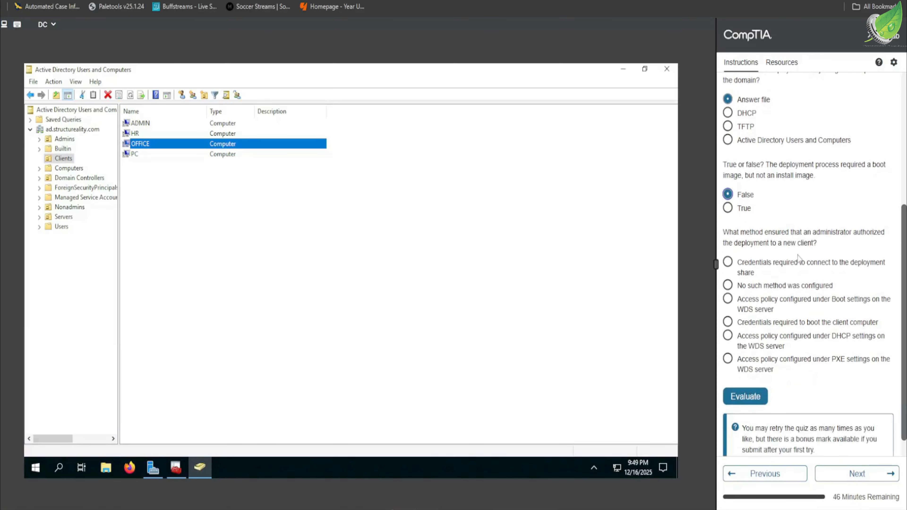
{"action": "left_click", "coordinate": [734, 258]}
{"action": "left_click", "coordinate": [750, 396]}
{"action": "scroll", "coordinate": [814, 273], "scroll_direction": "up", "scroll_amount": 7}
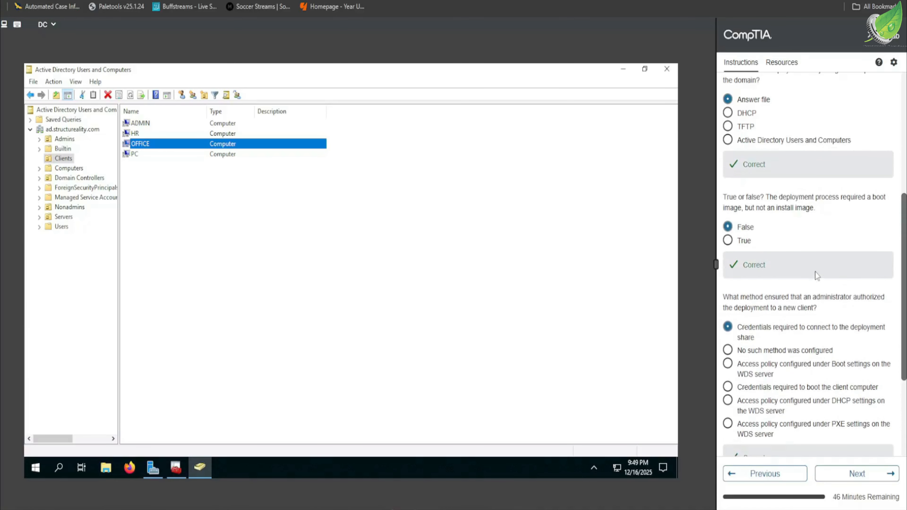
{"action": "scroll", "coordinate": [803, 248], "scroll_direction": "down", "scroll_amount": 10}
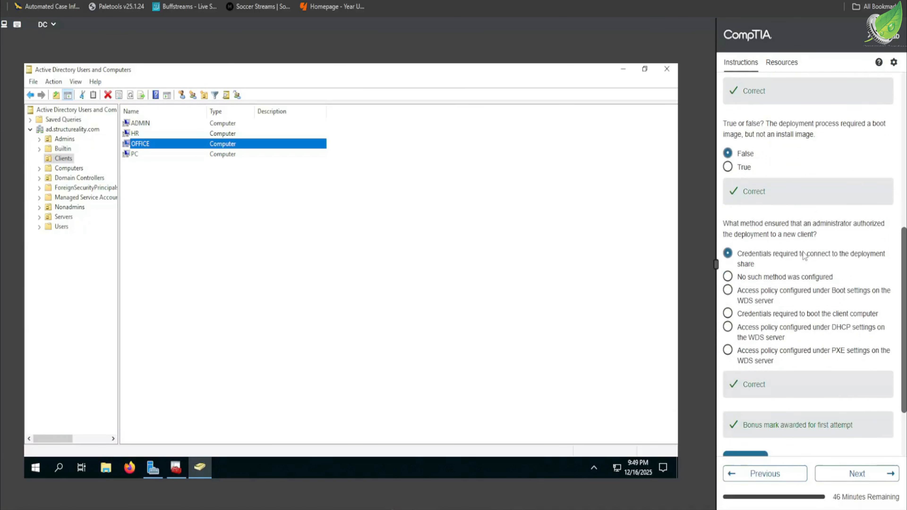
Step: Submit the lab for grading, confirm the submission, and review the score report including the quiz answers
{"action": "left_click", "coordinate": [849, 472]}
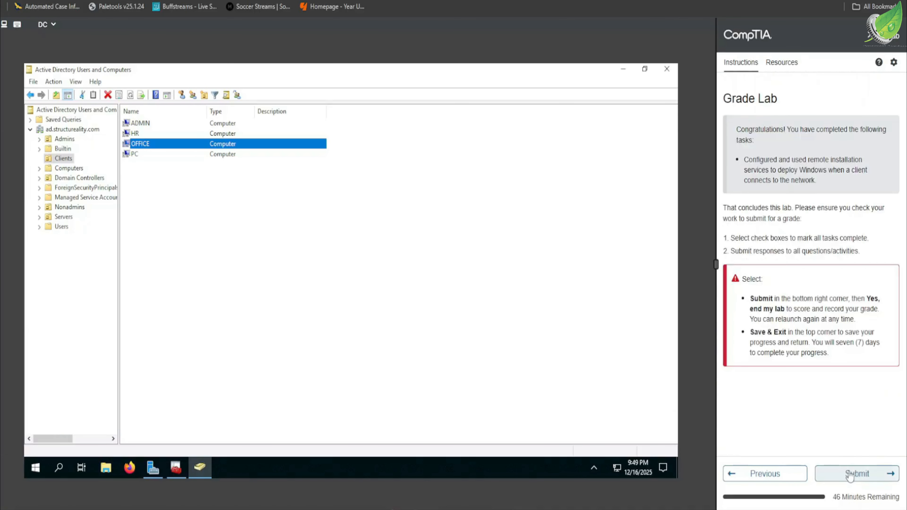
{"action": "left_click", "coordinate": [852, 475]}
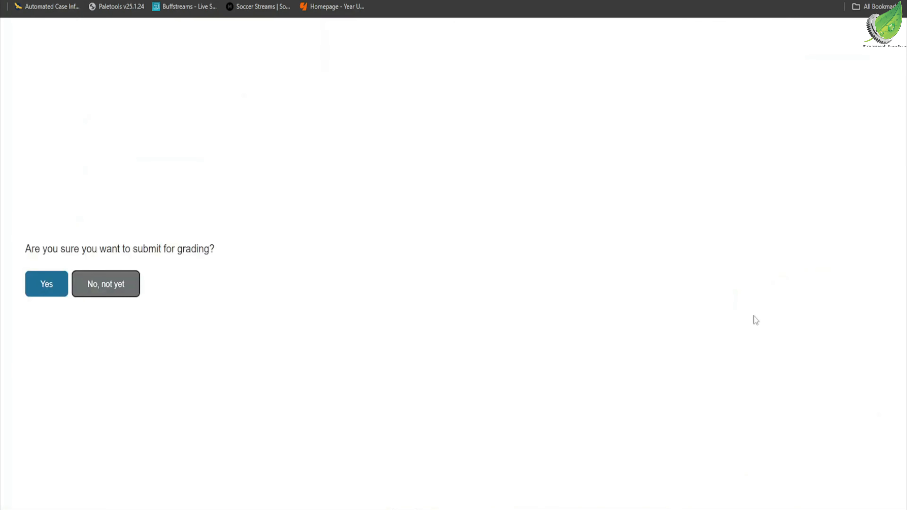
{"action": "left_click", "coordinate": [44, 287]}
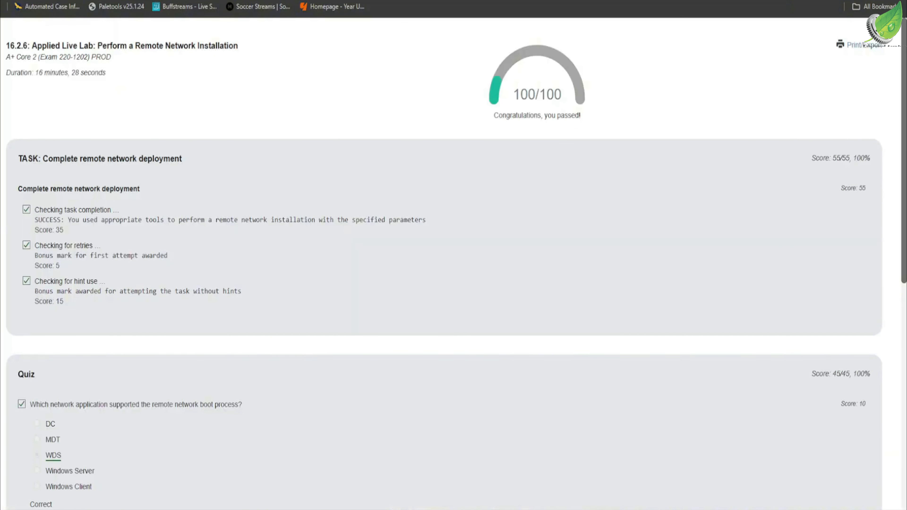
{"action": "scroll", "coordinate": [518, 211], "scroll_direction": "down", "scroll_amount": 8}
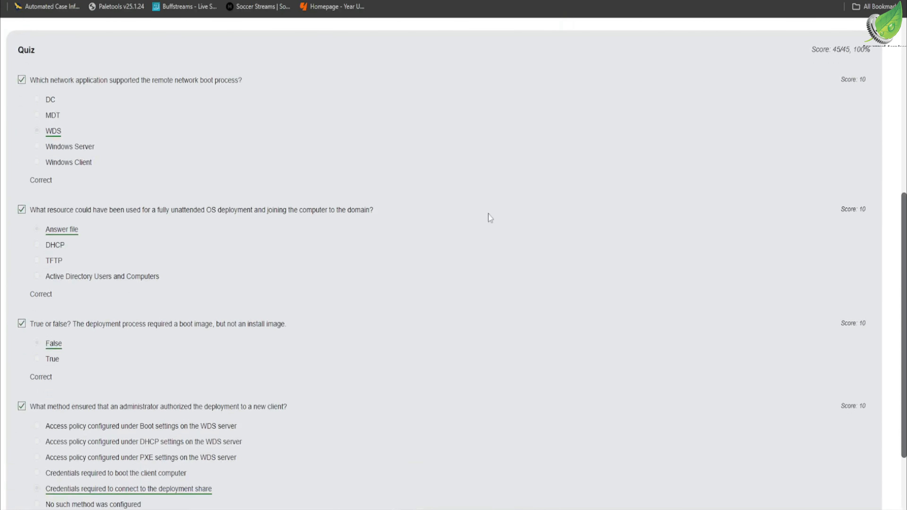
{"action": "scroll", "coordinate": [490, 218], "scroll_direction": "down", "scroll_amount": 3}
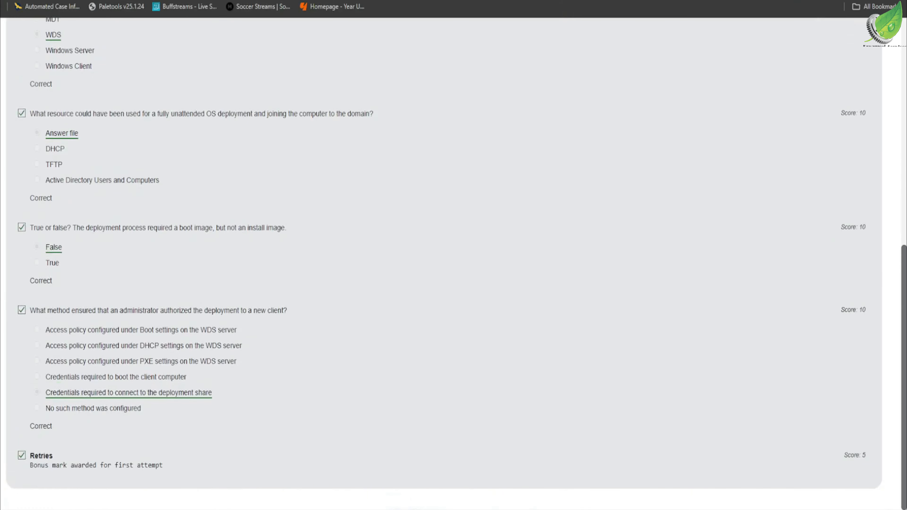